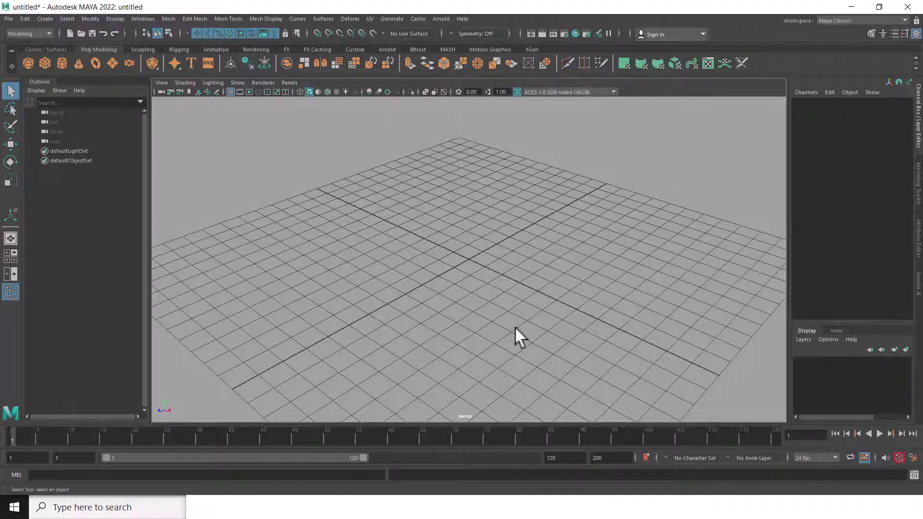
Create a default 1×1×1 polygon cube at the origin and expand its polyCube1 inputs
key("alt+Tab")
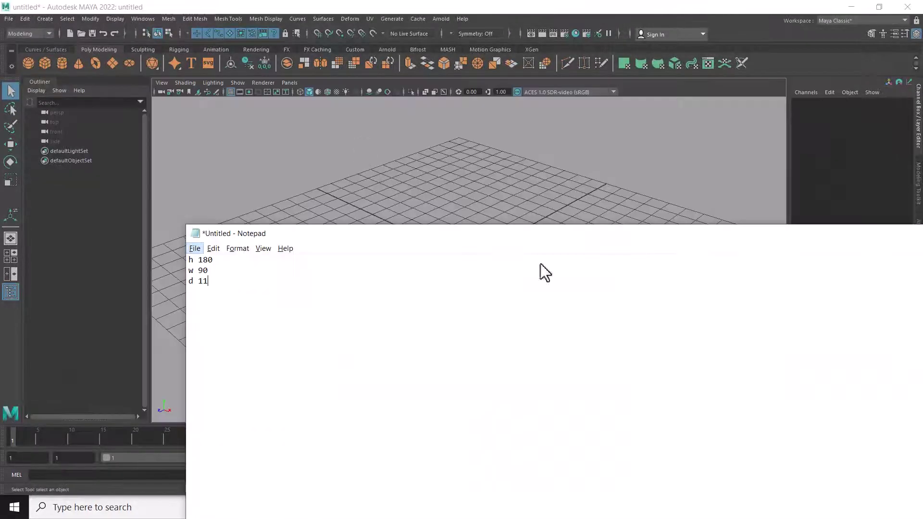
left_click_drag(430, 235, 803, 290)
left_click_drag(373, 270, 316, 270, "alt")
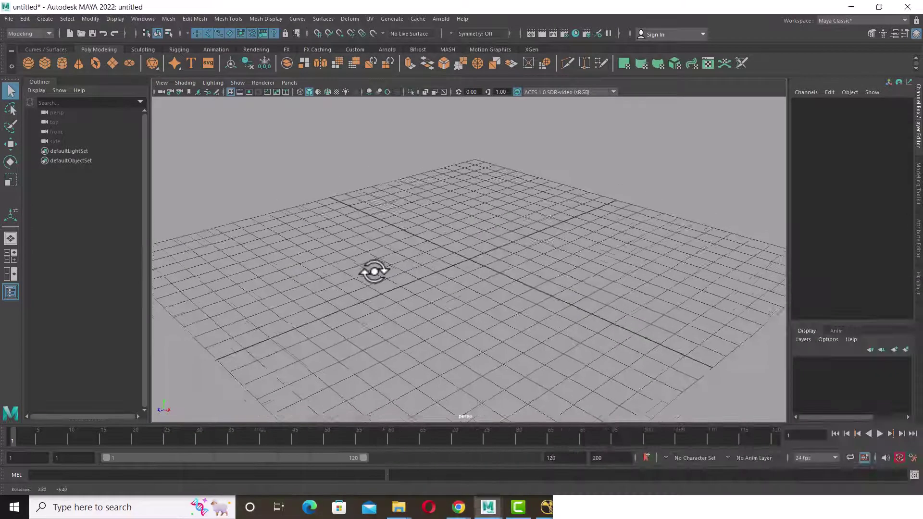
left_click(46, 19)
mouse_move(74, 53)
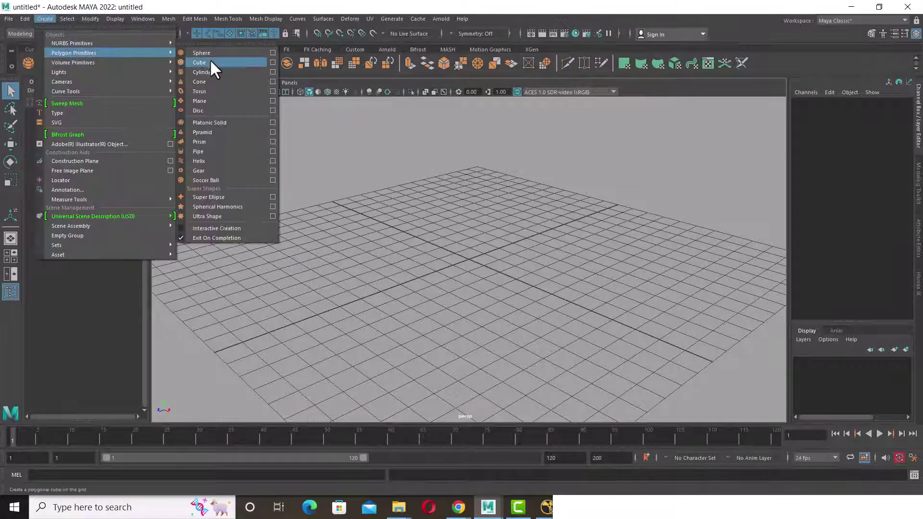
left_click(210, 59)
scroll(554, 270, "up", 5)
left_click(848, 218)
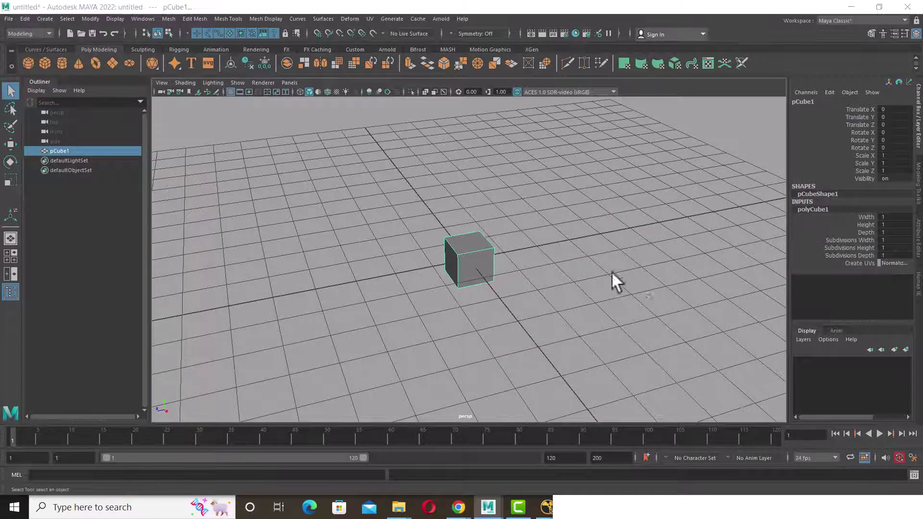
Set the polyCube1 width to 90
key("alt+Tab")
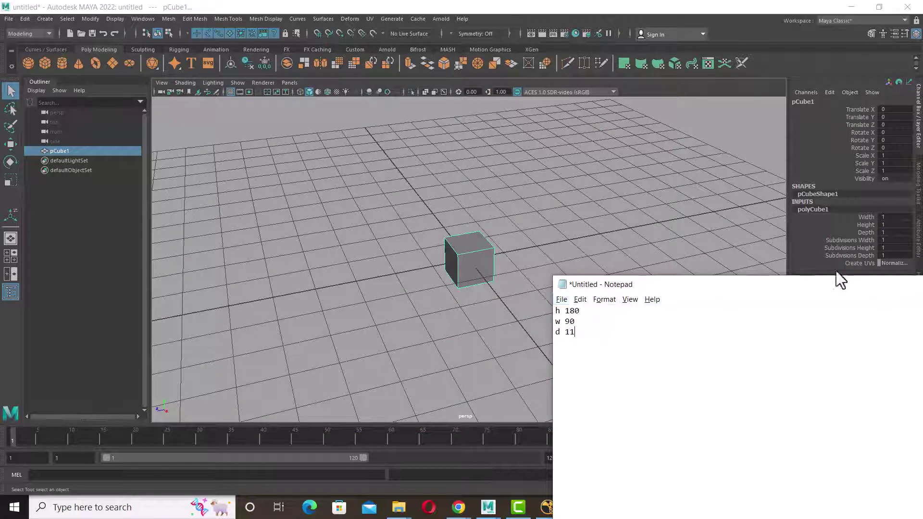
double_click(894, 217)
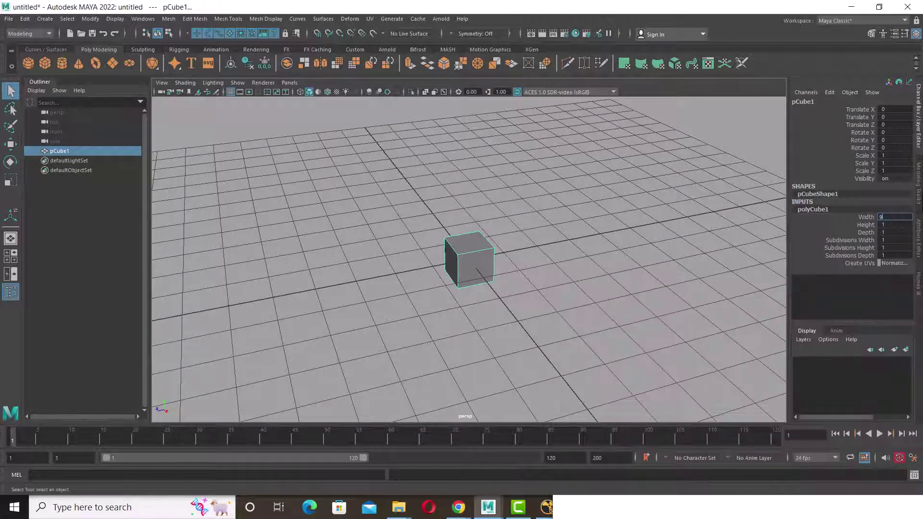
type("0")
key("Return")
scroll(466, 179, "down", 5)
left_click_drag(466, 180, 575, 262, "alt")
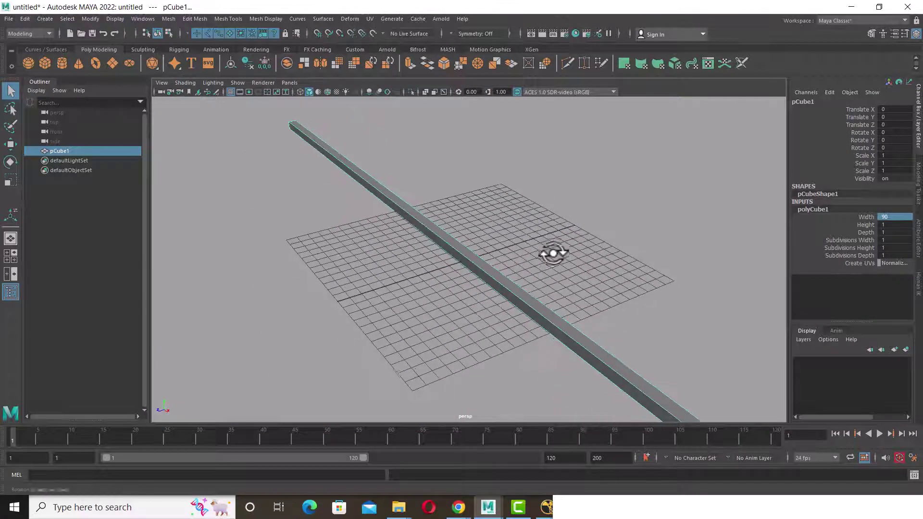
Confirm in Preferences that the linear working unit is centimeter
left_click(912, 458)
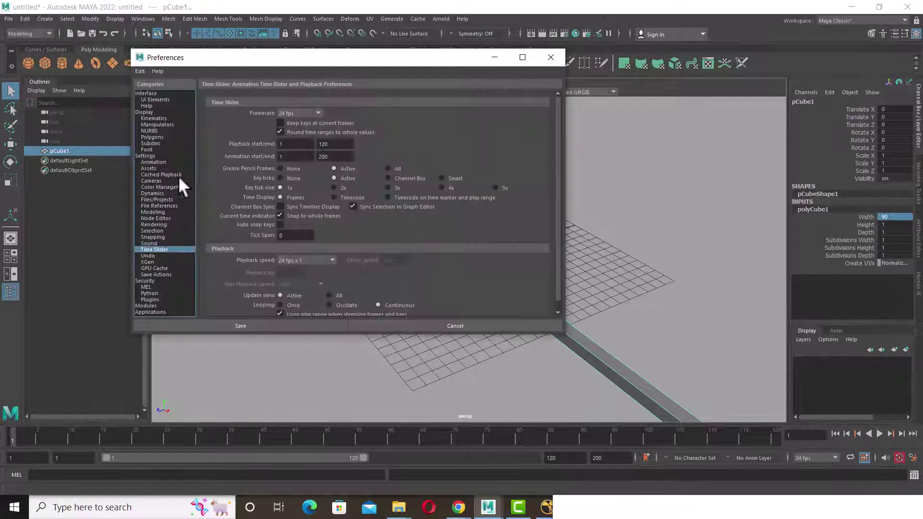
left_click(145, 156)
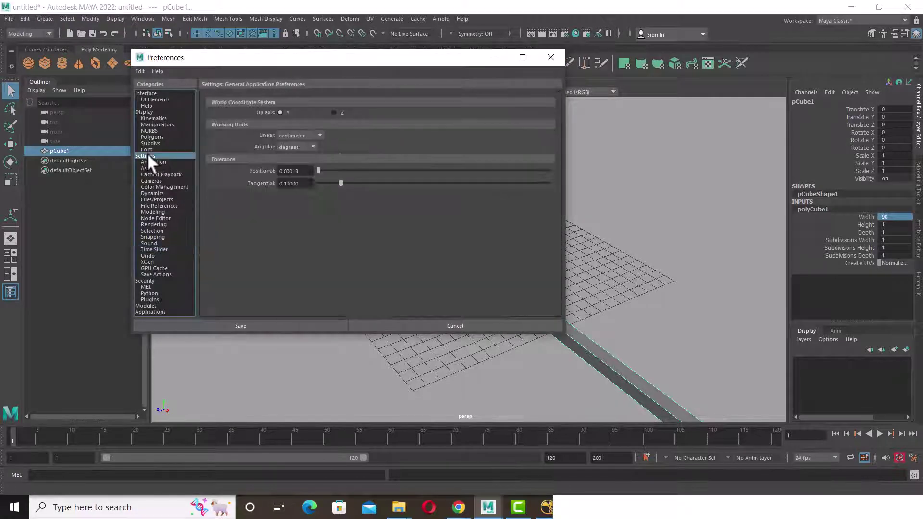
left_click(304, 136)
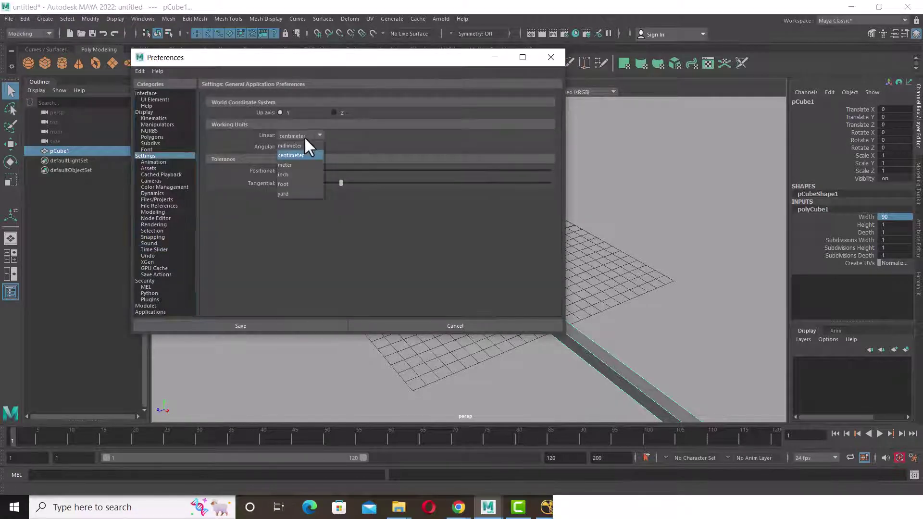
left_click(500, 326)
Set the cube height to 180 and frame it in the view
left_click(645, 506)
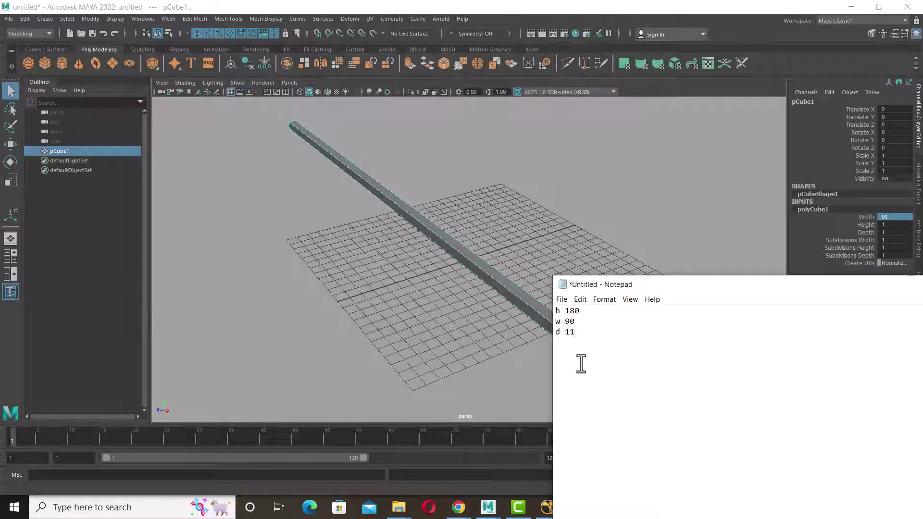
left_click(891, 224)
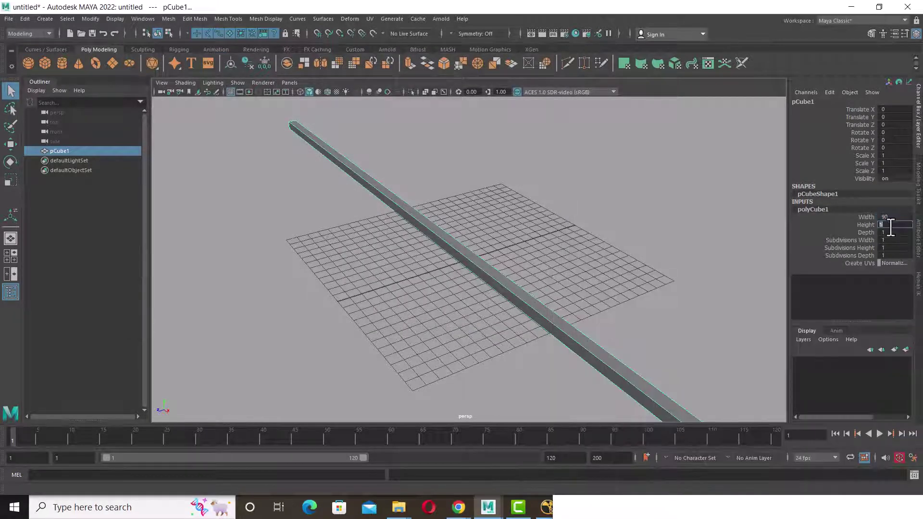
key("Return")
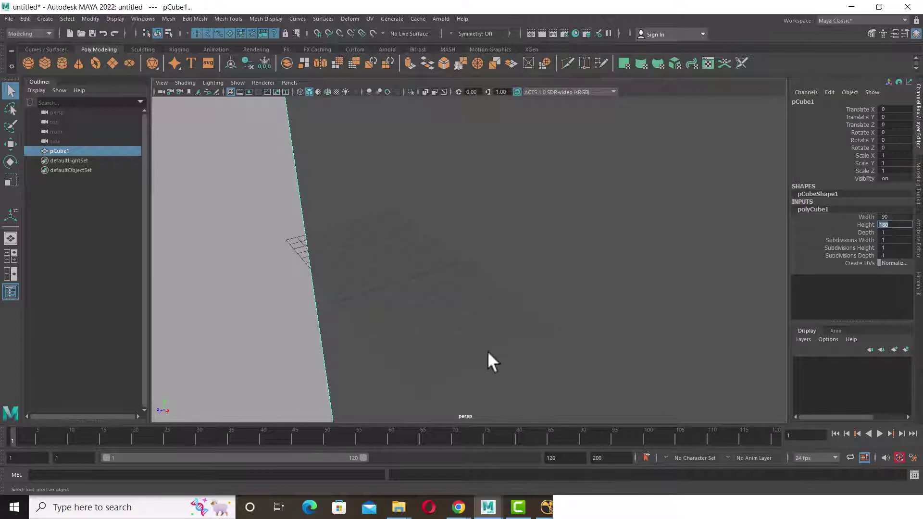
key("f")
Set the cube depth to 11 to finish the door slab
left_click(635, 506)
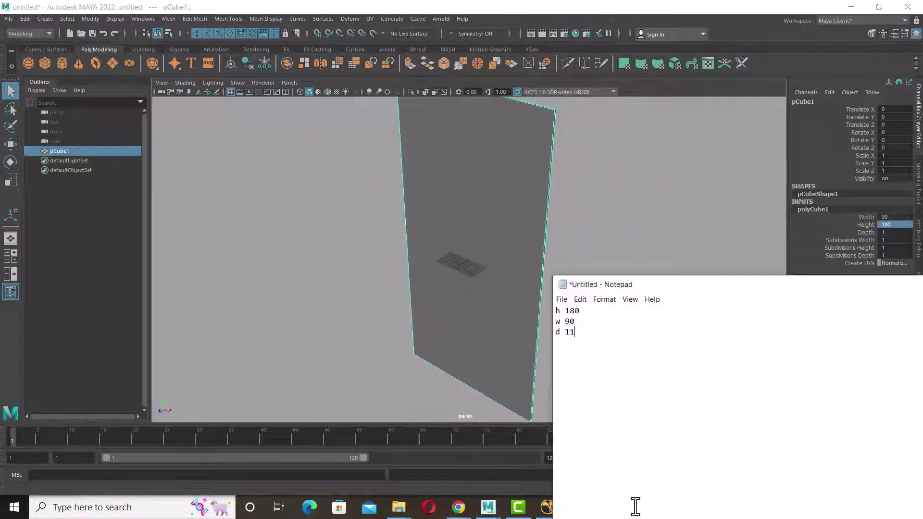
left_click(887, 233)
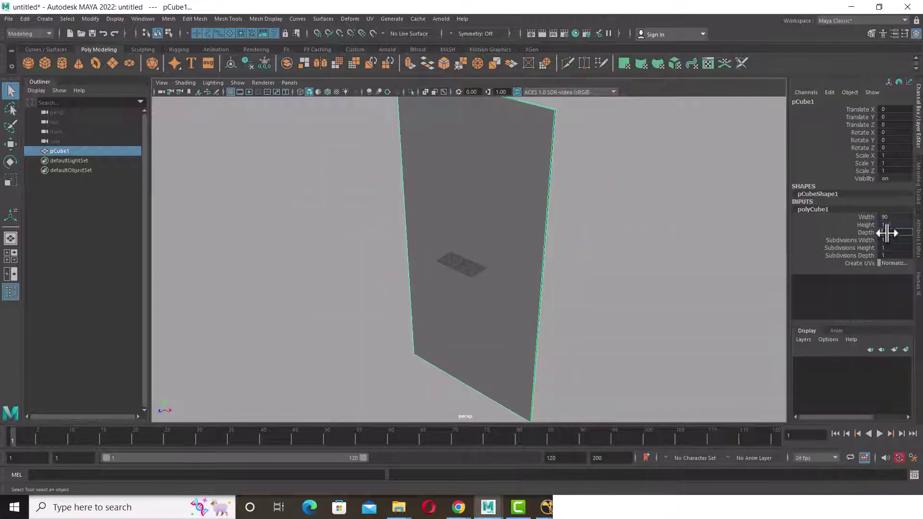
type("11")
key("Return")
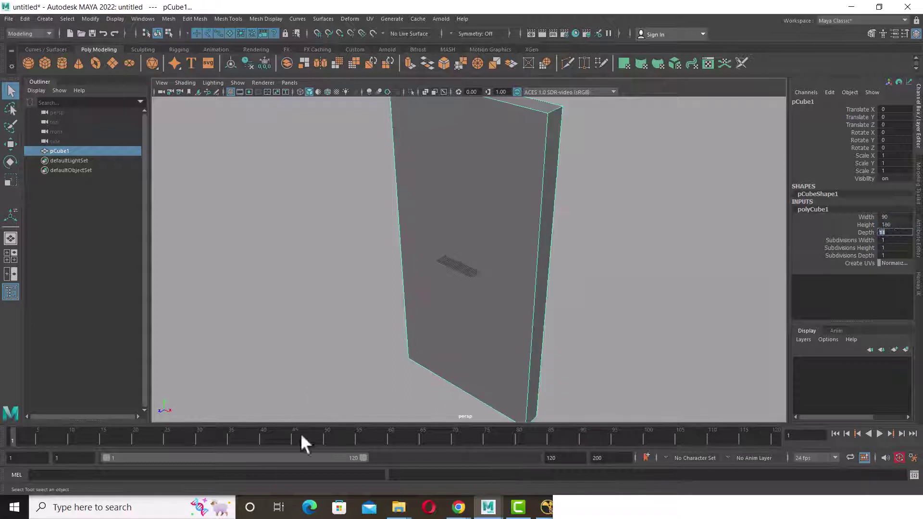
mouse_move(459, 216)
right_mouse_down("alt")
mouse_move(536, 317)
mouse_move(423, 251)
mouse_move(468, 329)
right_mouse_up("alt")
In the front view, move the slab up to Translate Y 91.026 above the ground
key("w")
key("space")
left_click_drag(569, 333, 566, 342)
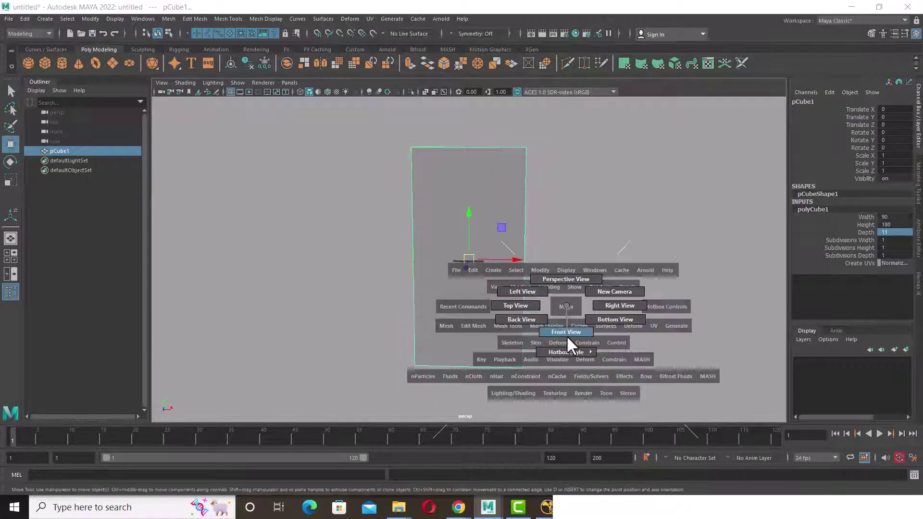
mouse_move(538, 244)
right_mouse_down("alt")
mouse_move(285, 190)
mouse_move(474, 266)
right_mouse_up("alt")
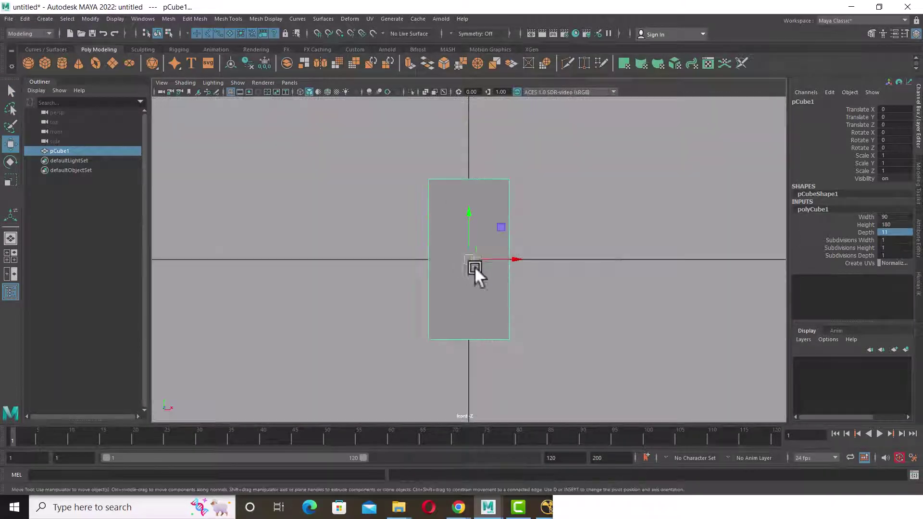
left_click_drag(474, 212, 466, 131)
Zoom in on the slab's lower corner and open the Create menu's Measure Tools
scroll(643, 371, "up", 3)
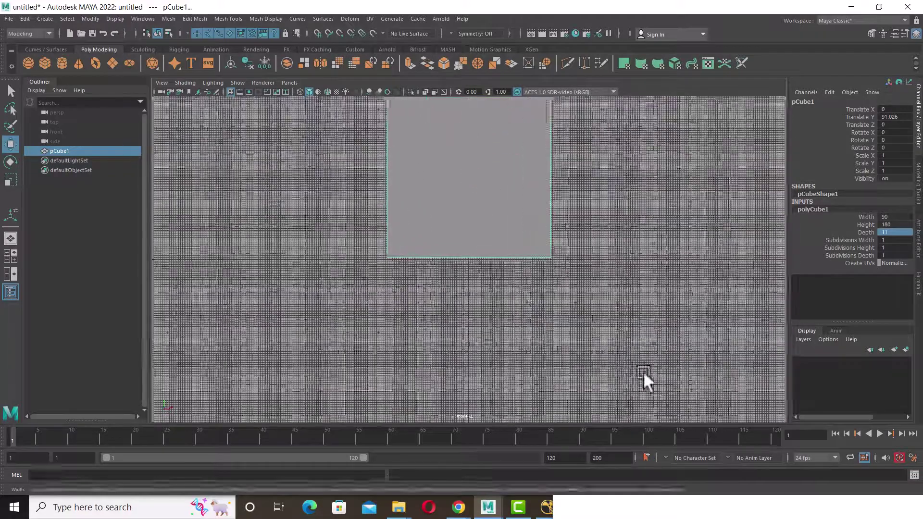
scroll(517, 227, "up", 3)
scroll(584, 322, "up", 2)
scroll(482, 301, "up", 2)
scroll(428, 365, "up", 2)
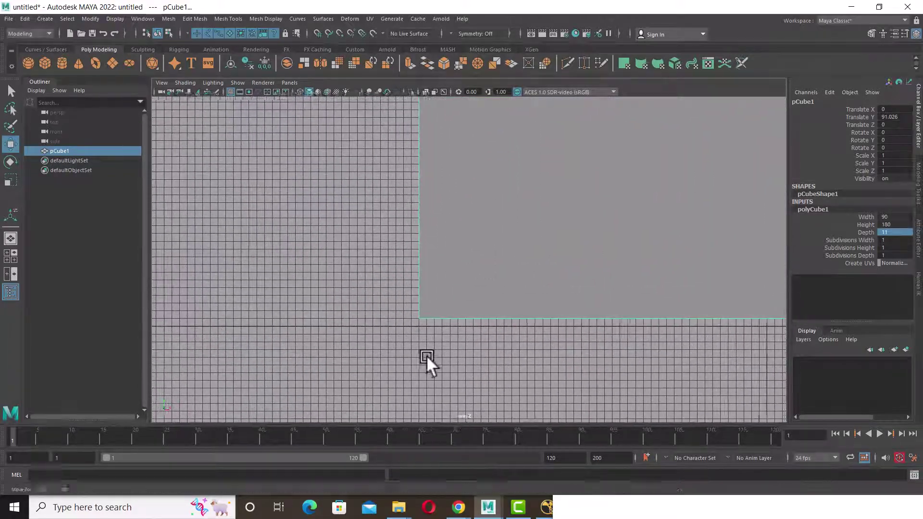
scroll(531, 365, "up", 2)
scroll(522, 379, "up", 1)
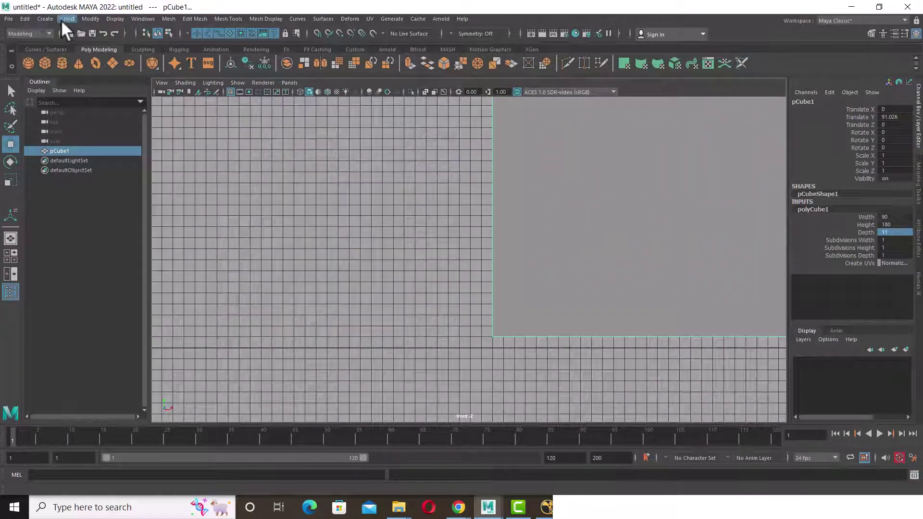
left_click(95, 16)
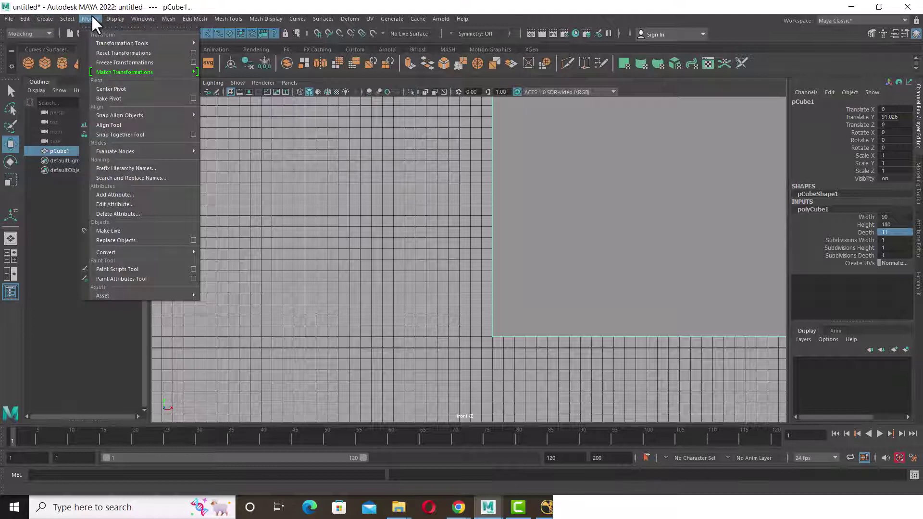
mouse_move(45, 19)
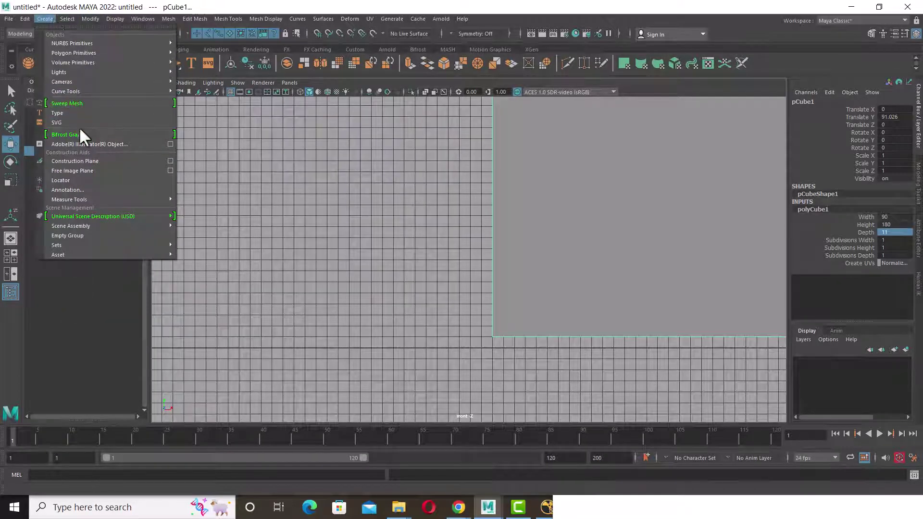
mouse_move(70, 199)
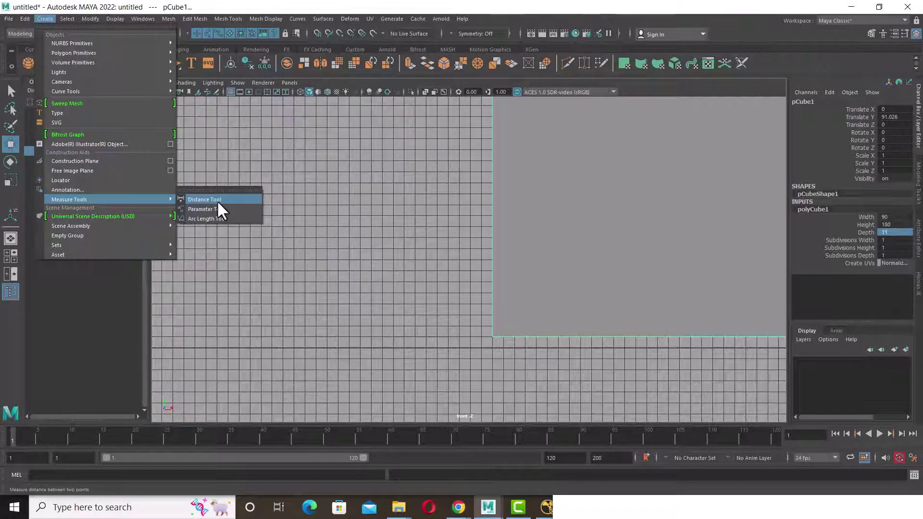
Start the Distance Tool in the front view, place a first measurement, and undo it
left_click(217, 200)
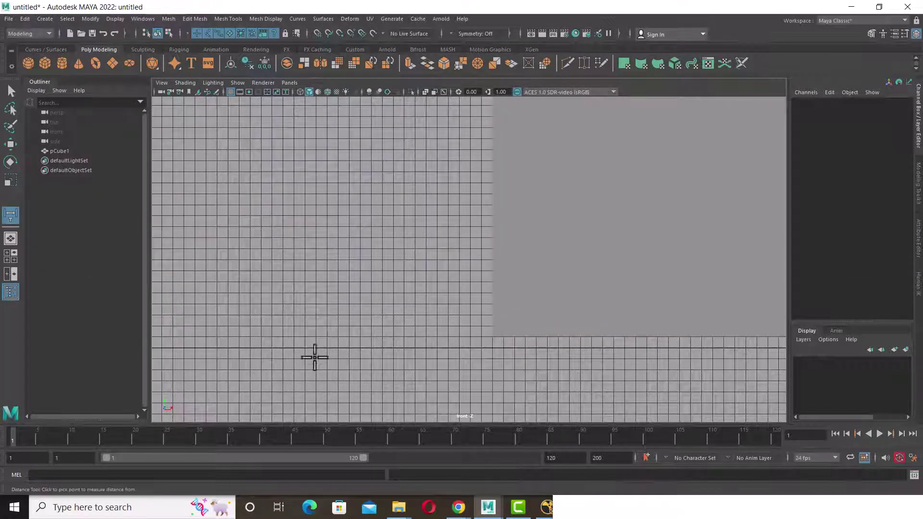
middle_click_drag(316, 357, 535, 334, "alt")
mouse_move(535, 335)
right_mouse_down("alt")
mouse_move(391, 264)
mouse_move(662, 409)
mouse_move(552, 410)
mouse_move(552, 392)
right_mouse_up("alt")
middle_click_drag(553, 392, 550, 350, "alt")
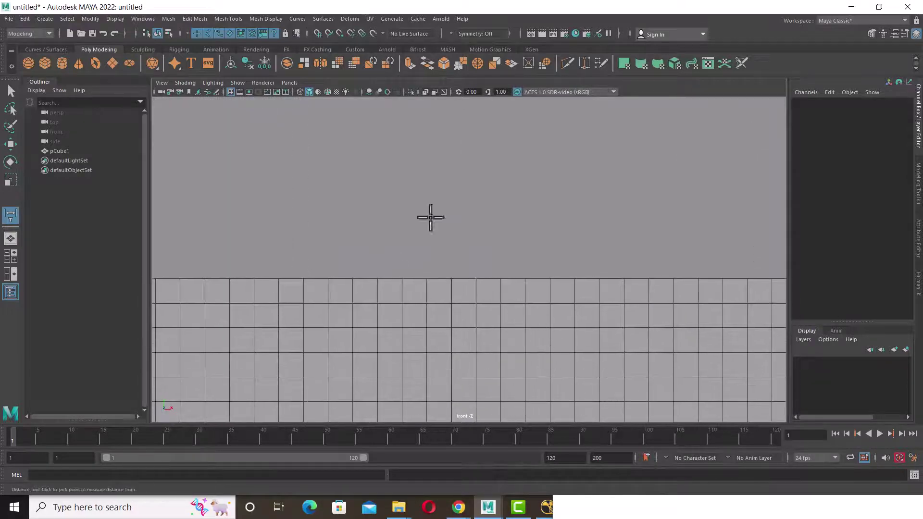
left_click(362, 33)
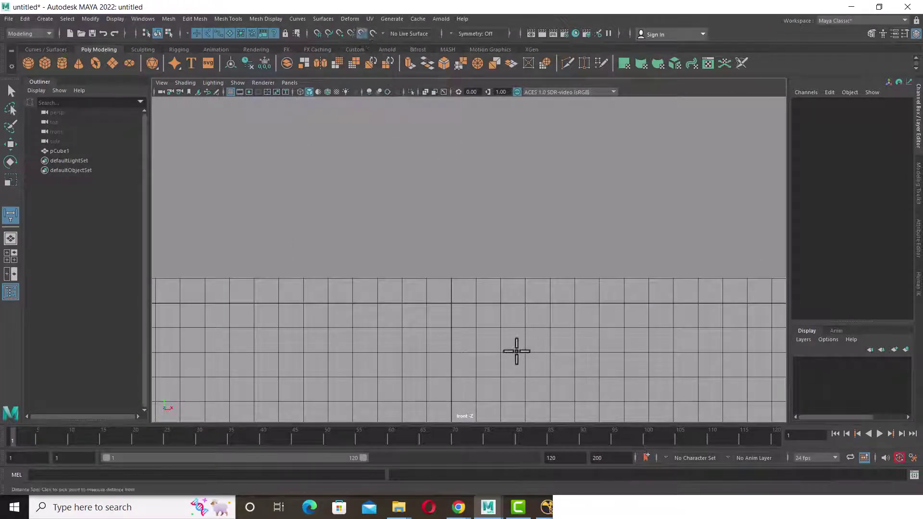
left_click(449, 303)
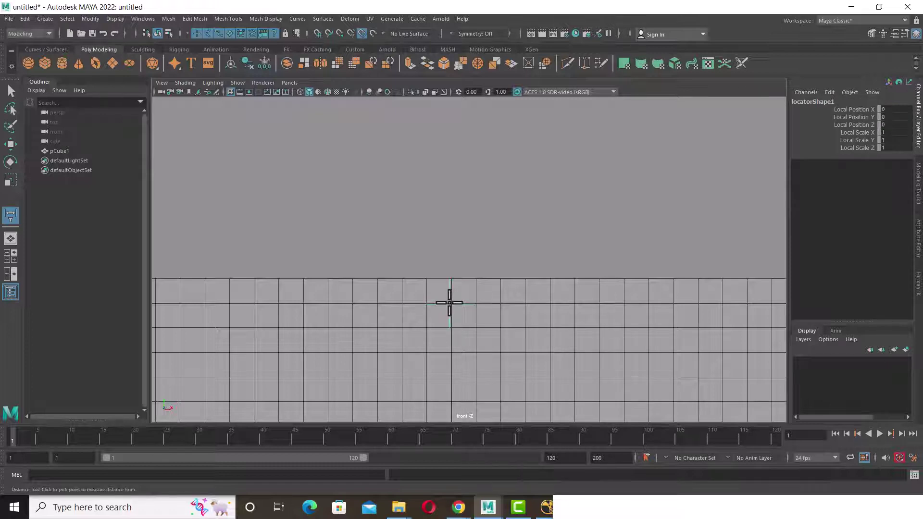
left_click(579, 302)
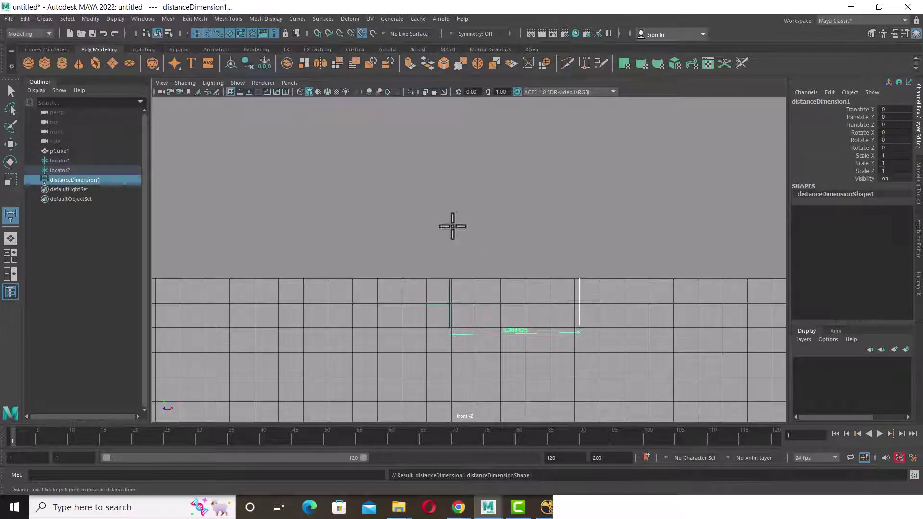
key("ctrl+z")
key("ctrl+z")
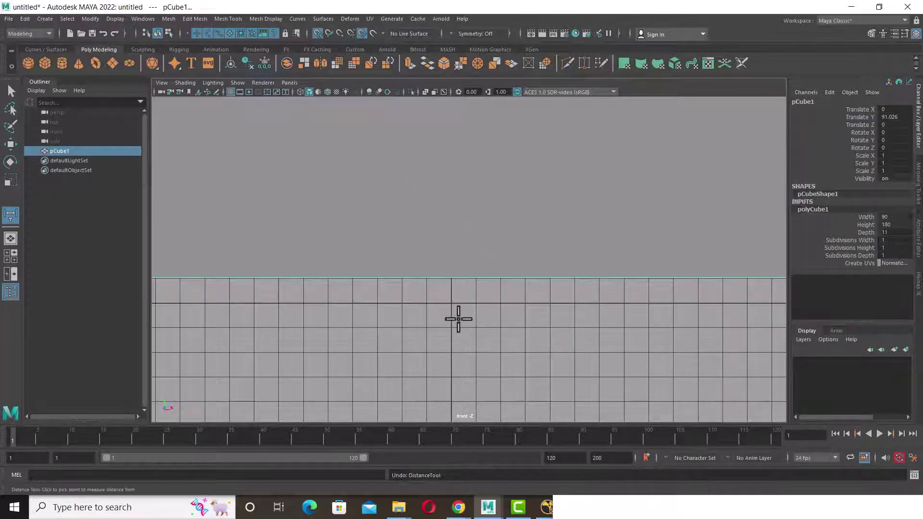
Measure from the origin to a point on the right, creating locator1, locator2 and distanceDimension1
left_click(451, 302)
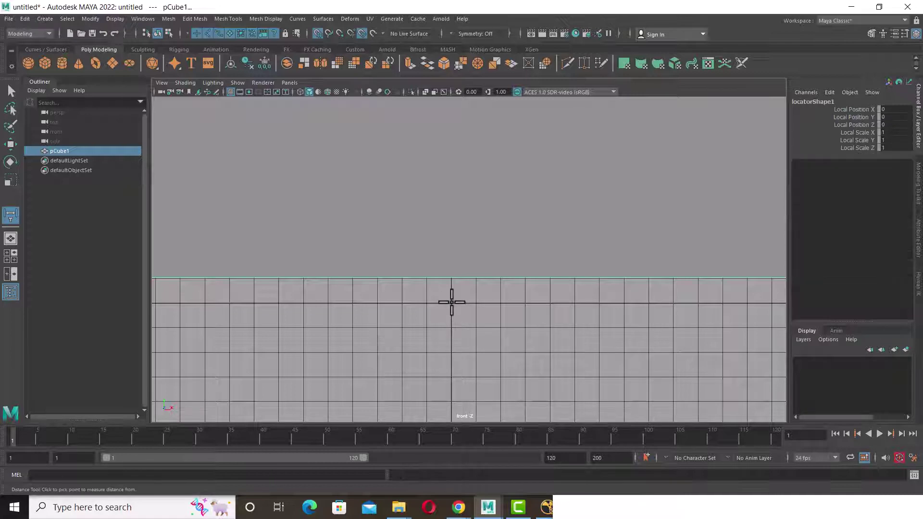
left_click(571, 301)
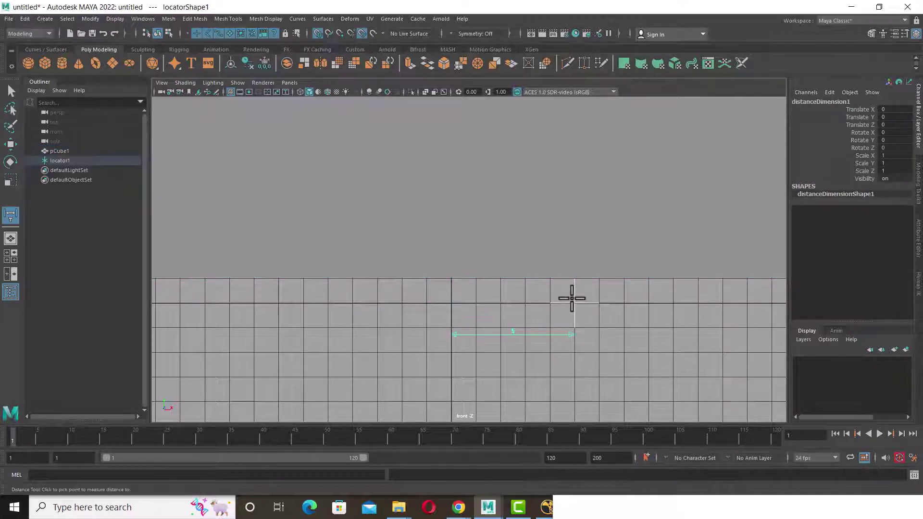
left_click_drag(572, 298, 477, 300)
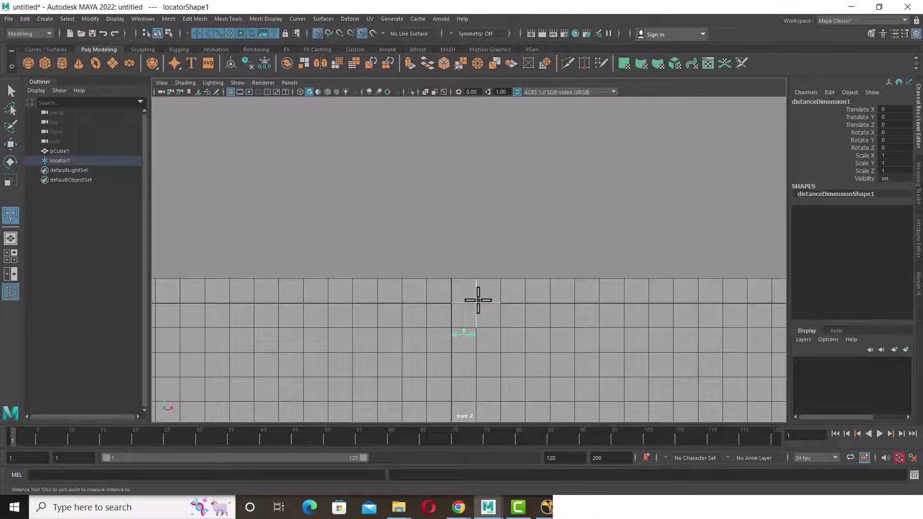
mouse_move(478, 300)
left_mouse_down()
mouse_move(678, 286)
mouse_move(694, 312)
left_mouse_up()
scroll(535, 340, "down", 2)
scroll(474, 304, "down", 3)
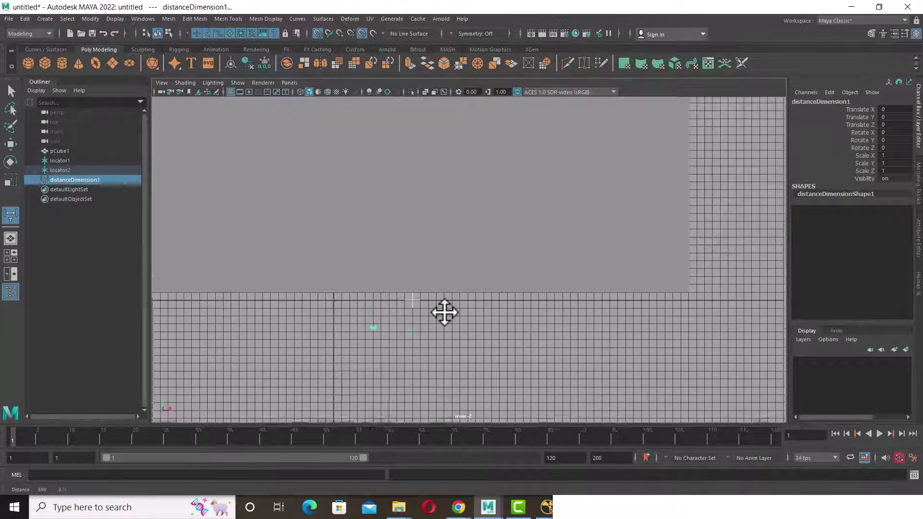
middle_click_drag(444, 312, 503, 336, "alt")
Move locator2 along X so the measurement reads 45 units
key("w")
left_click(423, 314)
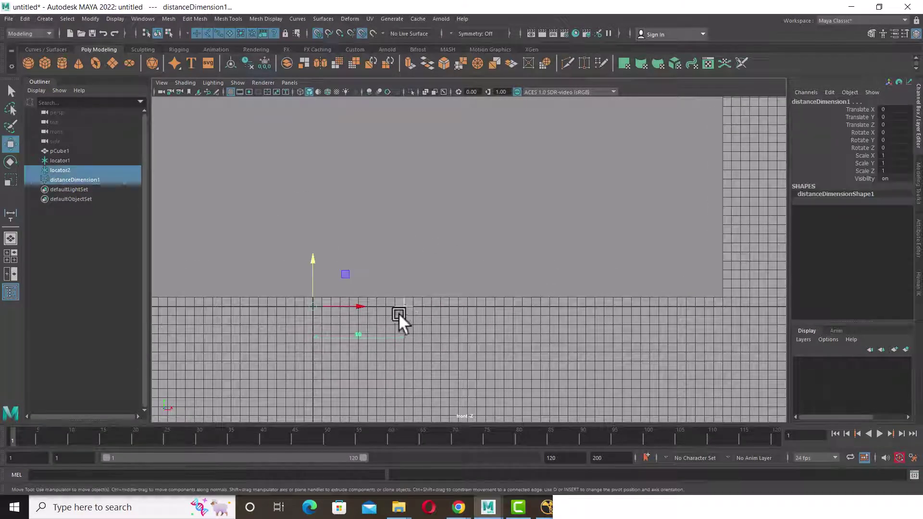
left_click_drag(363, 310, 368, 305)
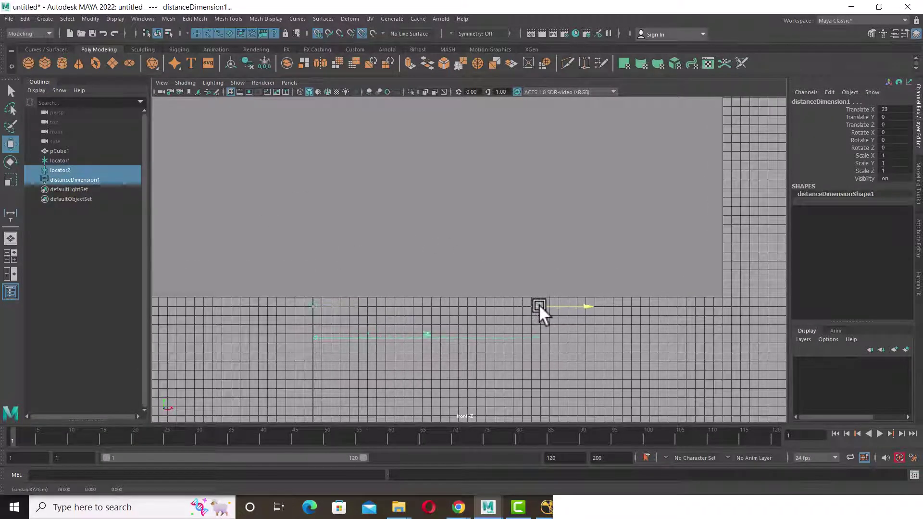
left_click_drag(538, 305, 624, 304)
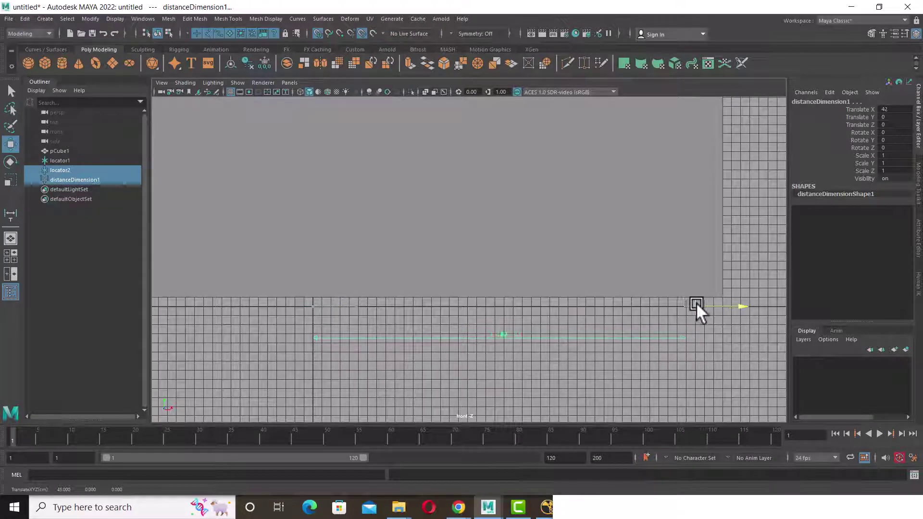
left_click_drag(726, 304, 719, 306)
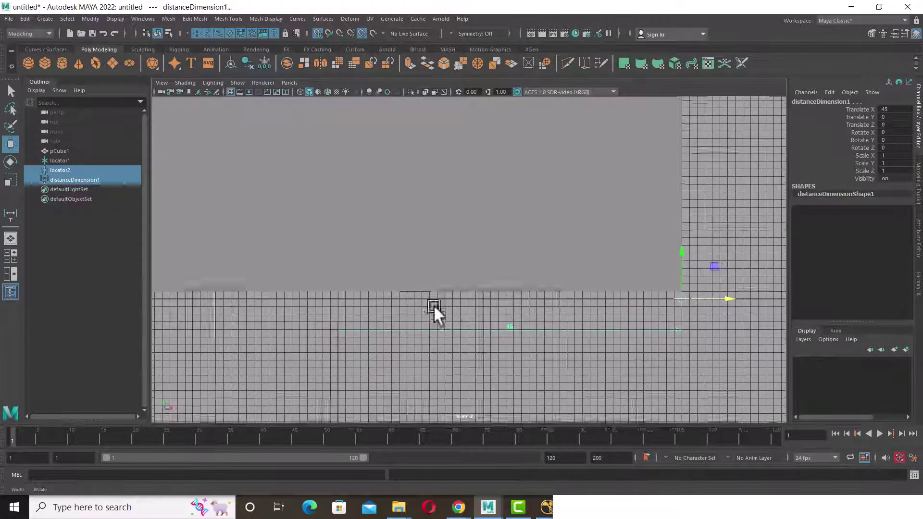
middle_click_drag(434, 305, 573, 322, "alt")
left_click(549, 283)
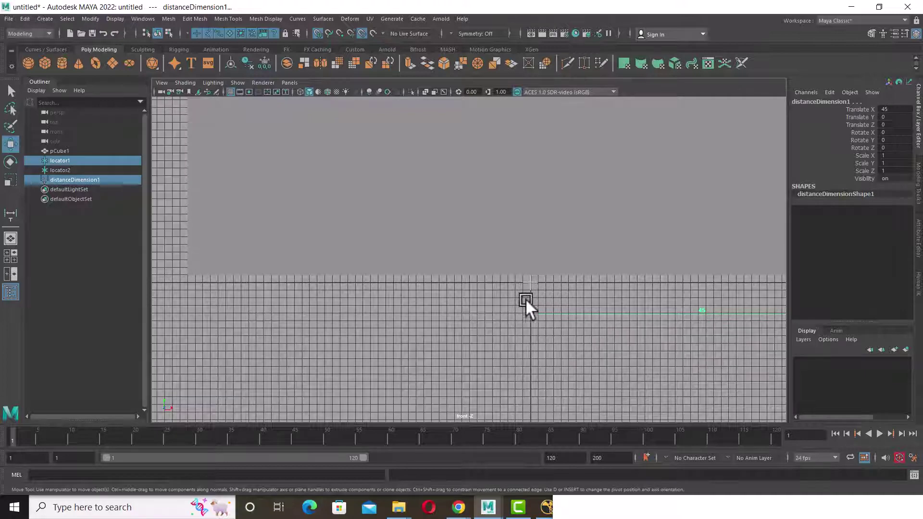
mouse_move(525, 298)
right_mouse_down("alt")
mouse_move(463, 307)
mouse_move(366, 274)
right_mouse_up("alt")
Move locator1 to Translate X -45 so the dimension spans the 90-wide slab
left_click(501, 358)
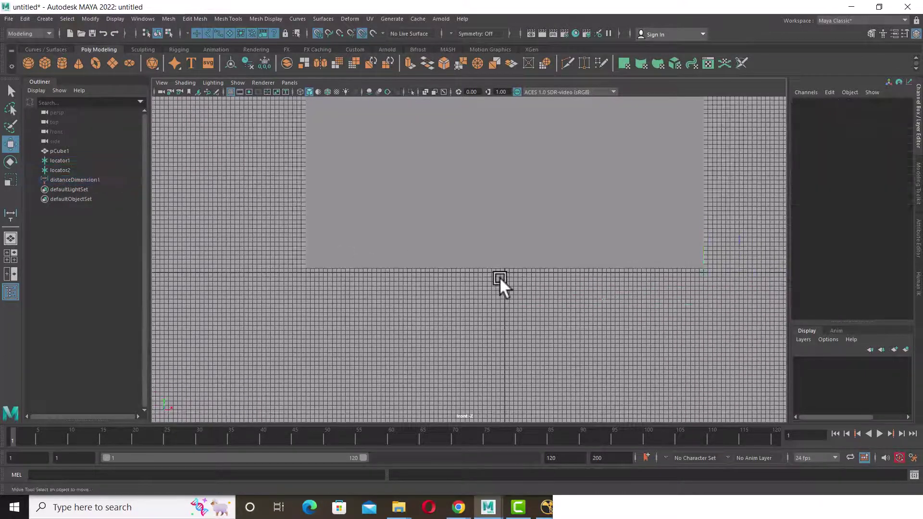
left_click(503, 272)
left_click_drag(543, 272, 305, 294)
mouse_move(485, 310)
right_mouse_down("alt")
mouse_move(591, 363)
mouse_move(546, 319)
mouse_move(370, 311)
mouse_move(541, 337)
right_mouse_up("alt")
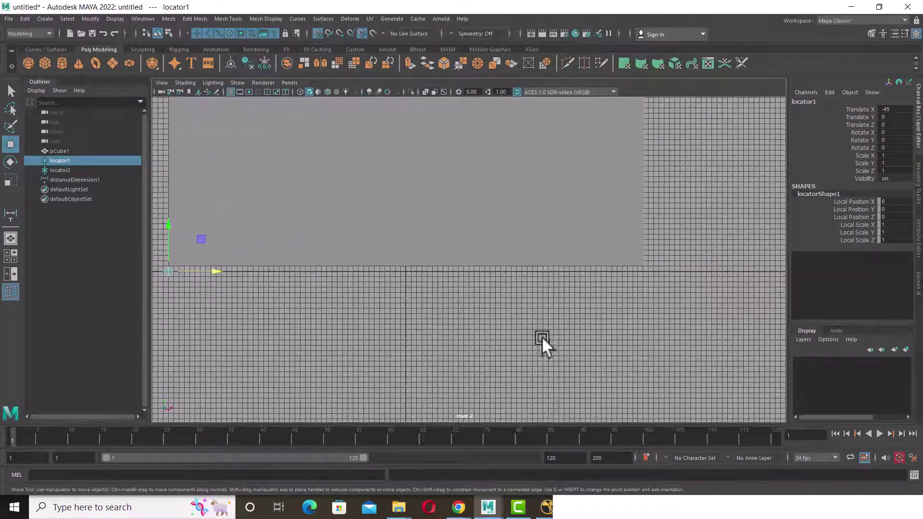
left_click(546, 327)
left_click(405, 299)
mouse_move(465, 341)
right_mouse_down("alt")
mouse_move(440, 334)
mouse_move(515, 359)
mouse_move(540, 347)
mouse_move(451, 301)
right_mouse_up("alt")
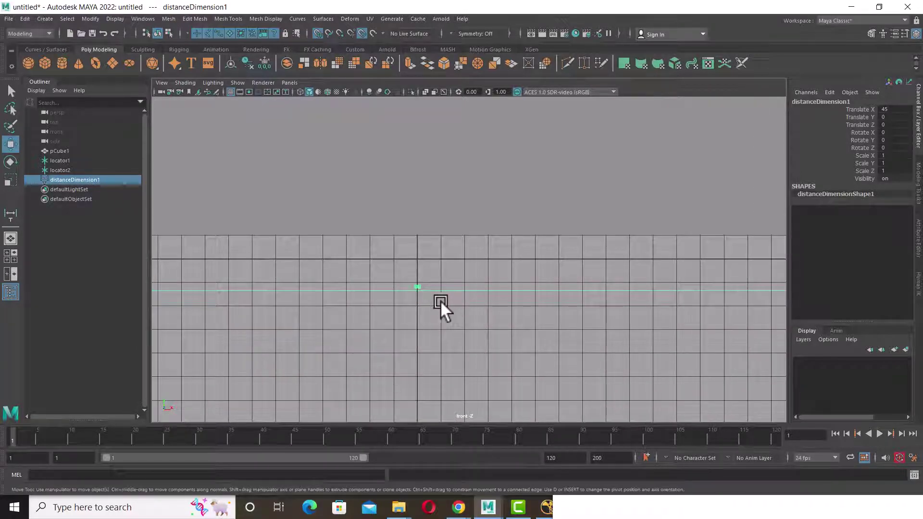
View the slab in perspective and show its 90 × 180 × 11 polyCube1 values
left_click(529, 206)
key("space")
left_click_drag(531, 258, 528, 243)
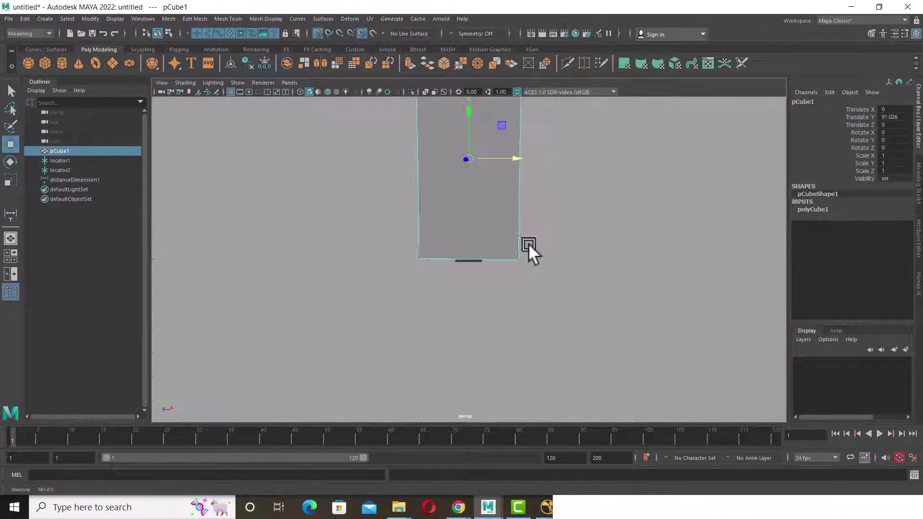
right_click_drag(463, 270, 538, 254, "alt")
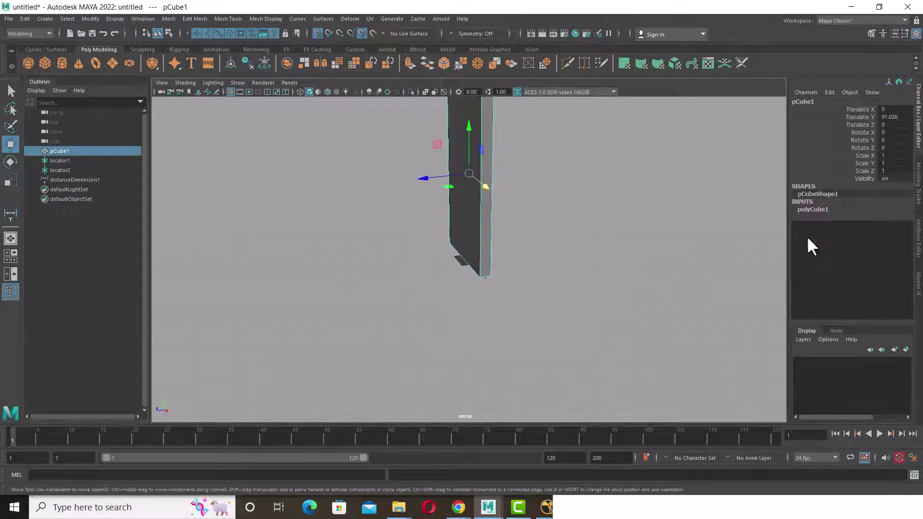
left_click(812, 209)
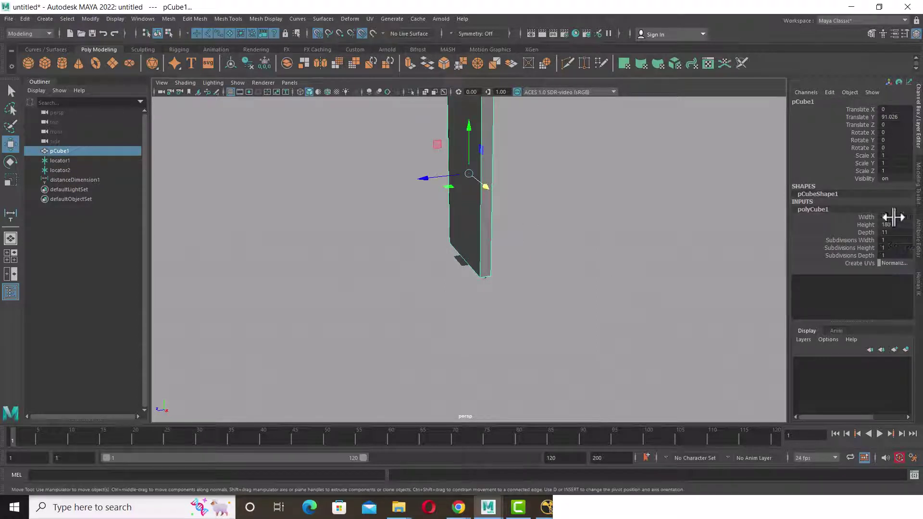
mouse_move(520, 246)
left_mouse_down("alt")
mouse_move(583, 261)
mouse_move(495, 201)
left_mouse_up("alt")
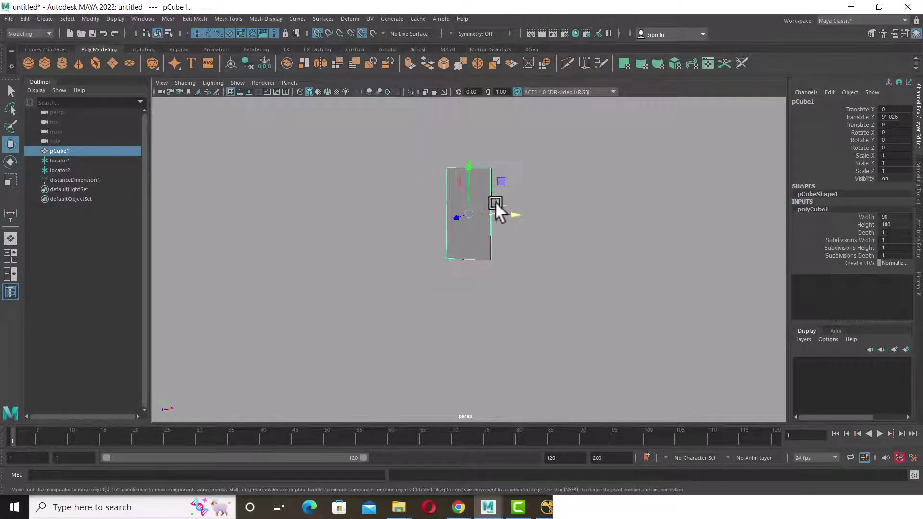
Use Split Edge Ring to add a mid-height horizontal loop and a vertical middle loop
mouse_move(440, 210)
left_mouse_down("alt")
mouse_move(502, 255)
mouse_move(522, 197)
mouse_move(565, 240)
mouse_move(538, 205)
left_mouse_up("alt")
right_click_drag(538, 206, 476, 210)
left_click(443, 214)
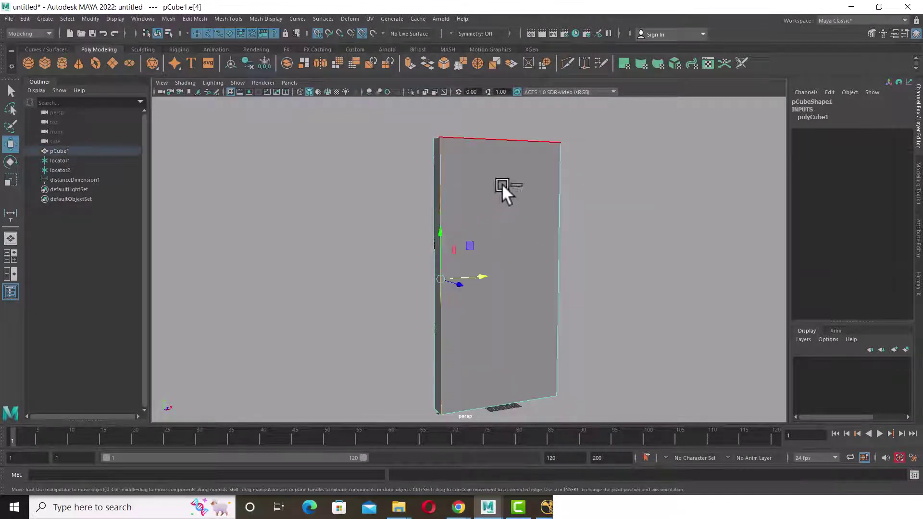
right_click_drag(362, 241, 490, 260, "ctrl")
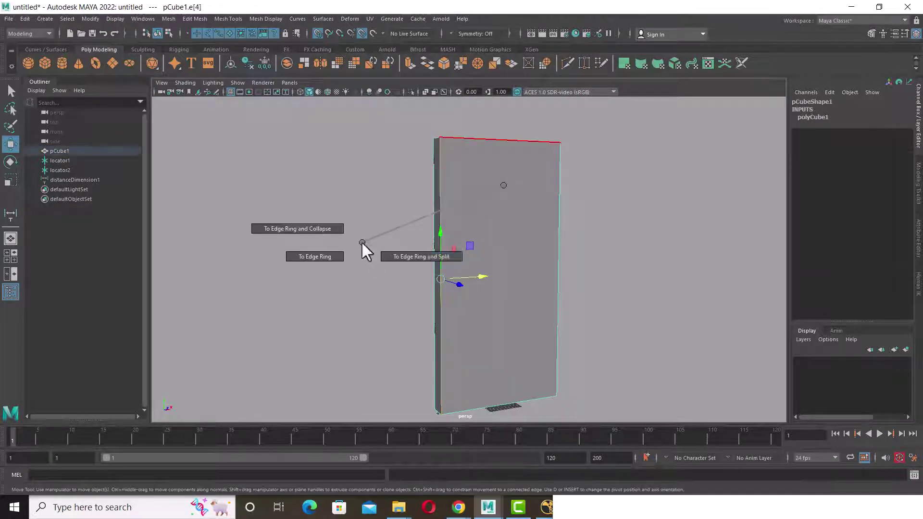
left_click(502, 142)
right_click(422, 194, "ctrl")
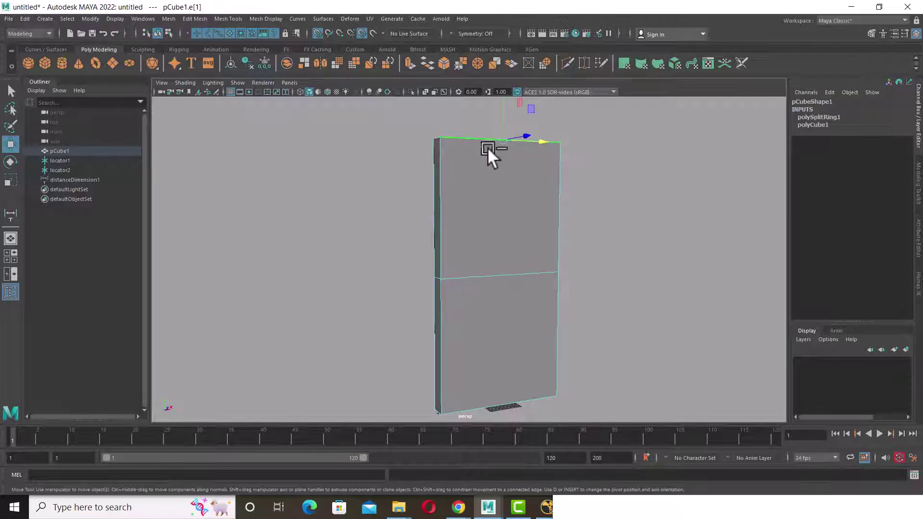
right_click_drag(436, 186, 388, 232, "ctrl")
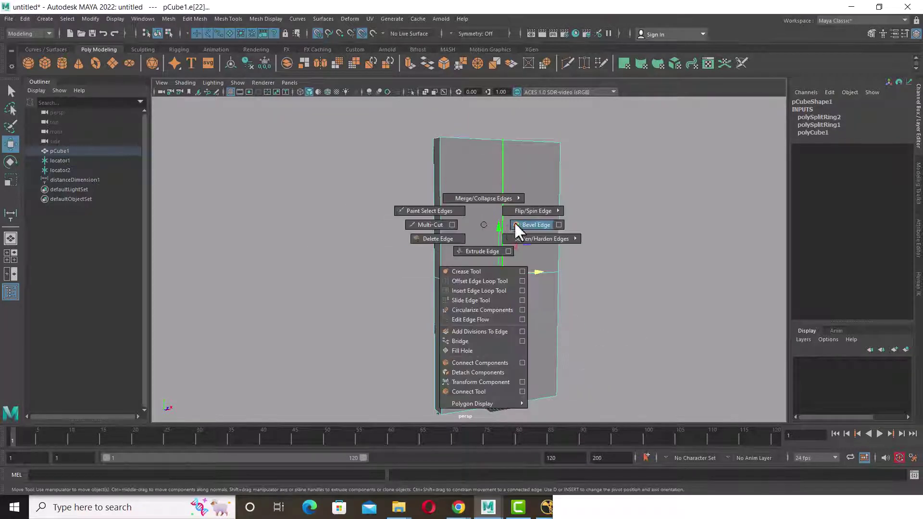
Bevel the middle vertical and horizontal edge loops at fraction 0.5, outlining a central panel
right_click_drag(482, 224, 515, 221, "shift")
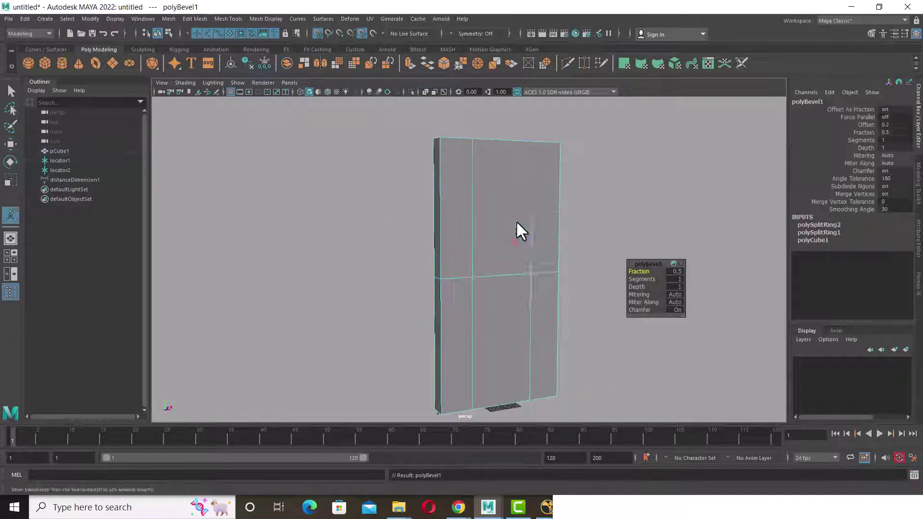
left_click(499, 276)
right_click_drag(547, 242, 590, 238, "shift")
left_click_drag(573, 284, 521, 334, "alt")
mouse_move(521, 333)
right_mouse_down("alt")
mouse_move(482, 309)
mouse_move(496, 298)
right_mouse_up("alt")
key("w")
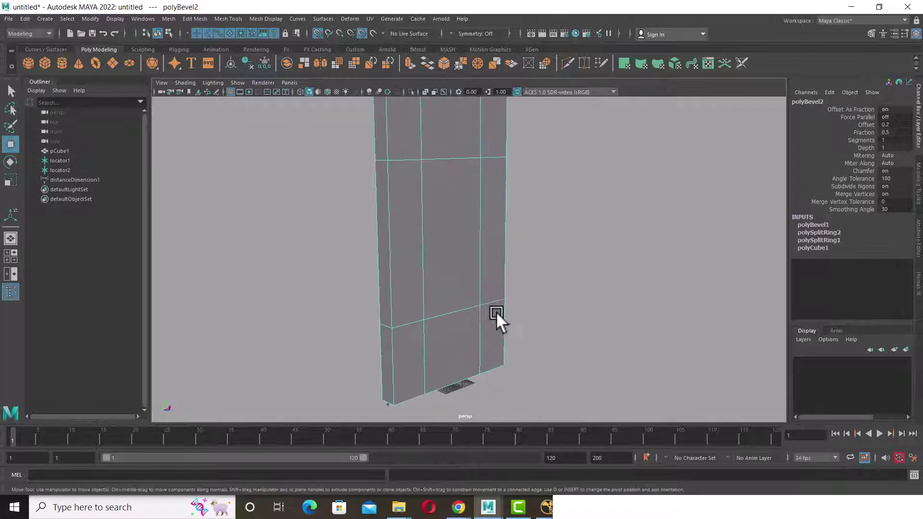
right_click_drag(461, 203, 465, 246)
Select the central panel face and extrude it inward with thickness -5
left_click(454, 230)
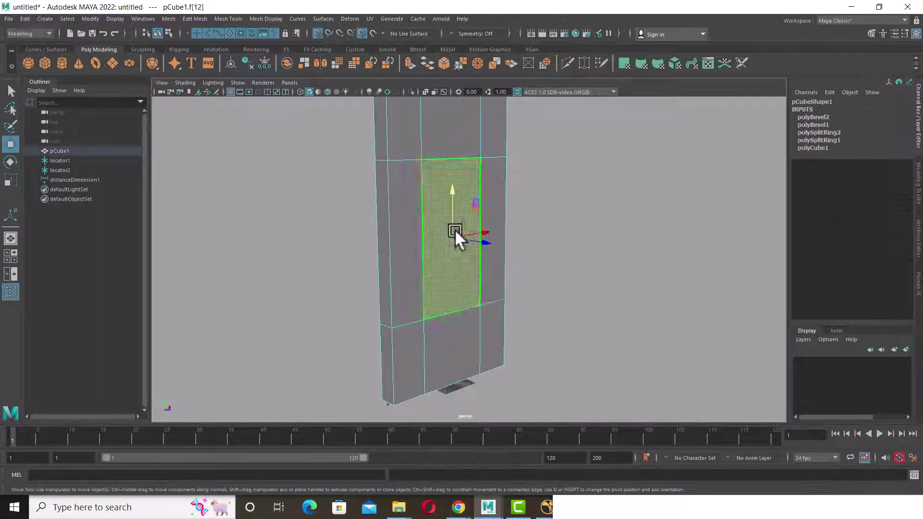
left_click_drag(455, 229, 495, 280, "alt")
right_click_drag(494, 281, 575, 186, "alt")
right_click(574, 187, "shift")
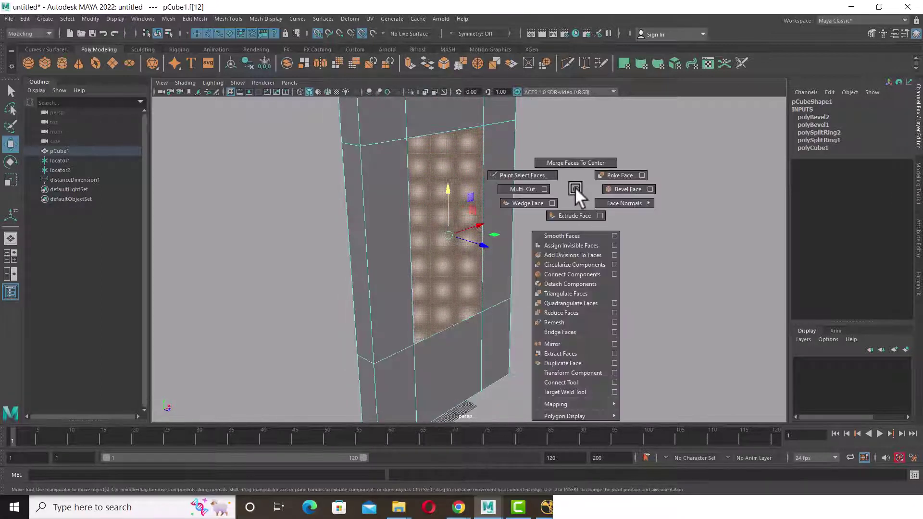
left_click(575, 215)
left_click(697, 272)
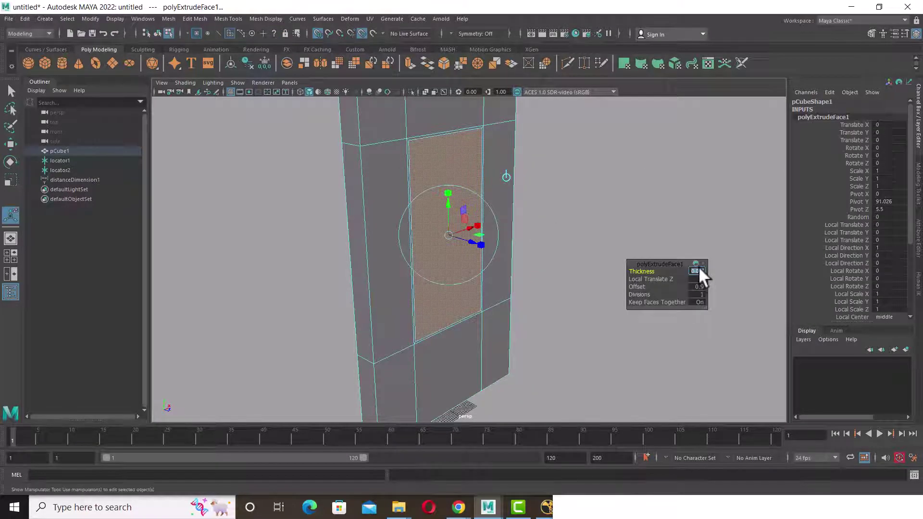
type("5")
key("Return")
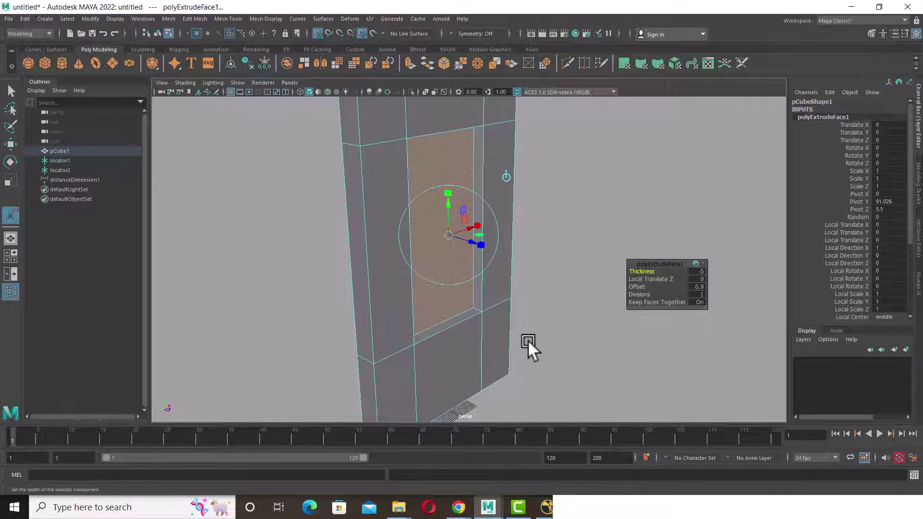
mouse_move(528, 339)
left_mouse_down("alt")
mouse_move(503, 321)
mouse_move(521, 339)
mouse_move(548, 319)
mouse_move(544, 309)
mouse_move(556, 325)
mouse_move(616, 240)
left_mouse_up("alt")
key("w")
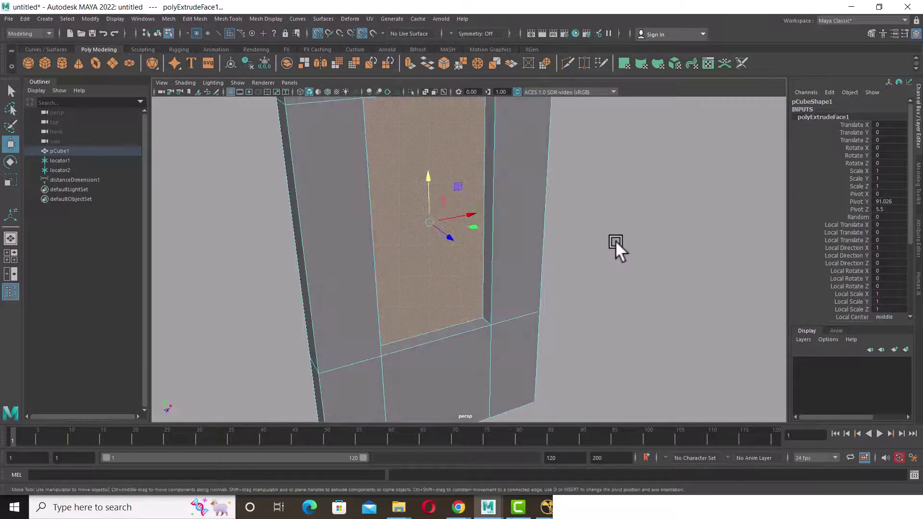
right_click_drag(604, 174, 607, 356, "shift")
Extract the recessed panel face into a separate object
key("q")
left_click(645, 155)
left_click(524, 217)
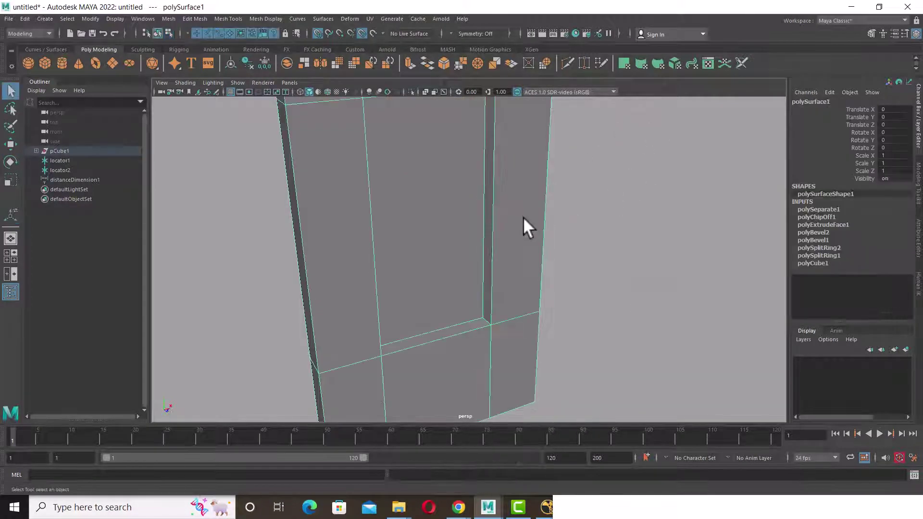
key("Delete")
Extrude the extracted panel polySurface2's face to a thickness of 5
right_click_drag(448, 148, 448, 184)
left_click(439, 172)
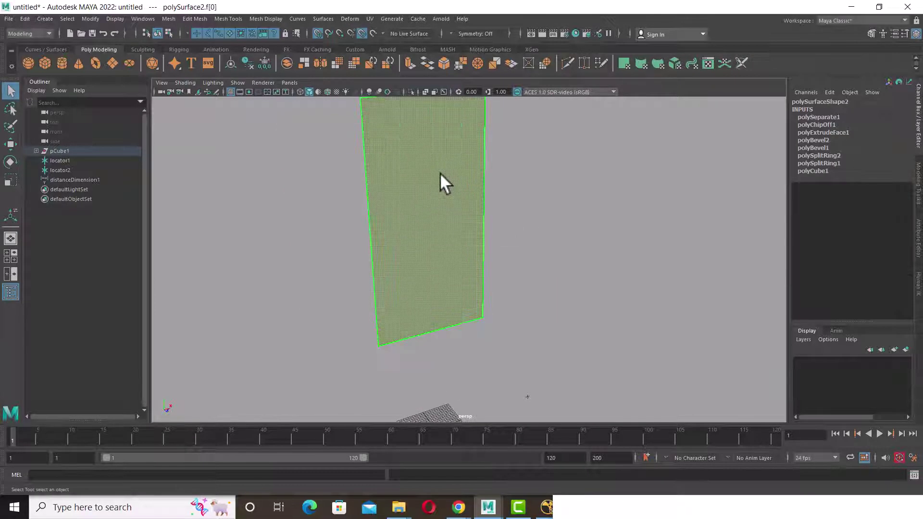
right_click_drag(425, 148, 429, 185, "shift")
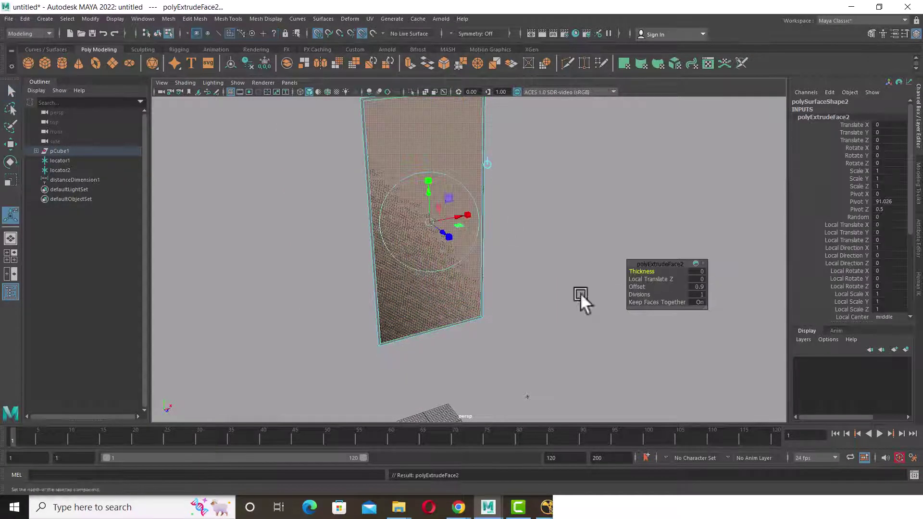
left_click(697, 271)
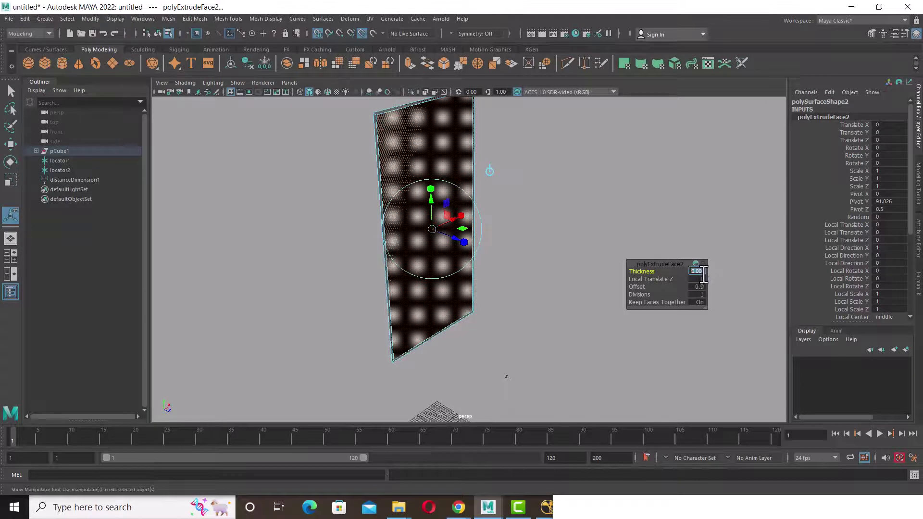
type("5")
key("Return")
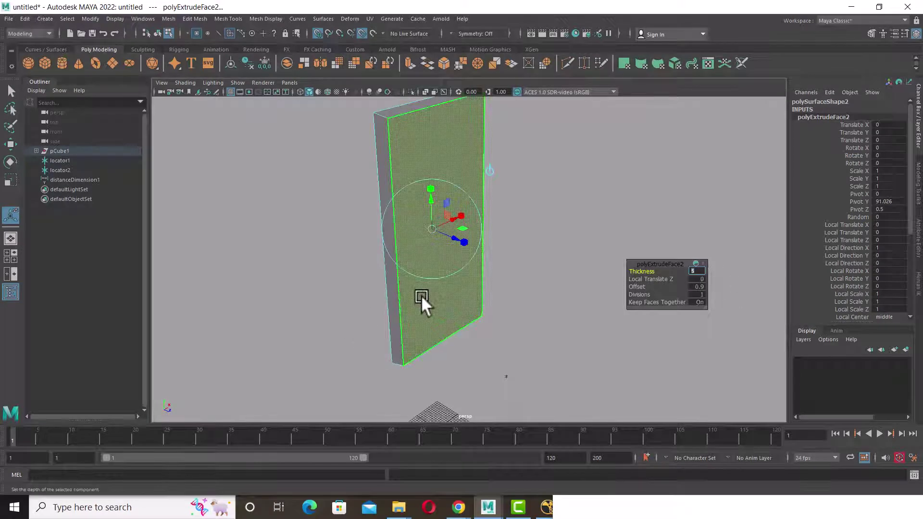
right_click_drag(422, 244, 549, 182)
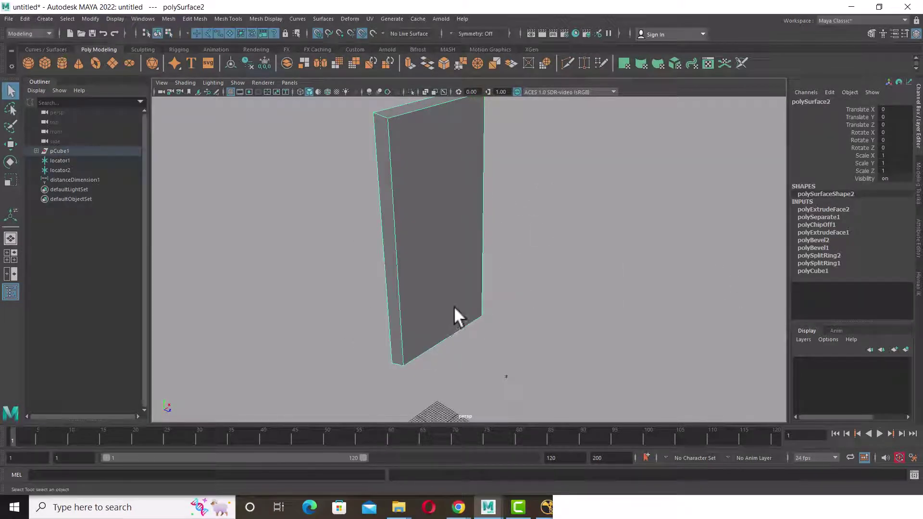
scroll(454, 312, "up", 3)
mouse_move(533, 313)
left_mouse_down("alt")
mouse_move(390, 293)
mouse_move(481, 279)
mouse_move(515, 310)
mouse_move(505, 290)
mouse_move(526, 300)
mouse_move(507, 320)
left_mouse_up("alt")
Snap polySurface2's pivot to its bottom-left corner, then test and undo a rotation
key("w")
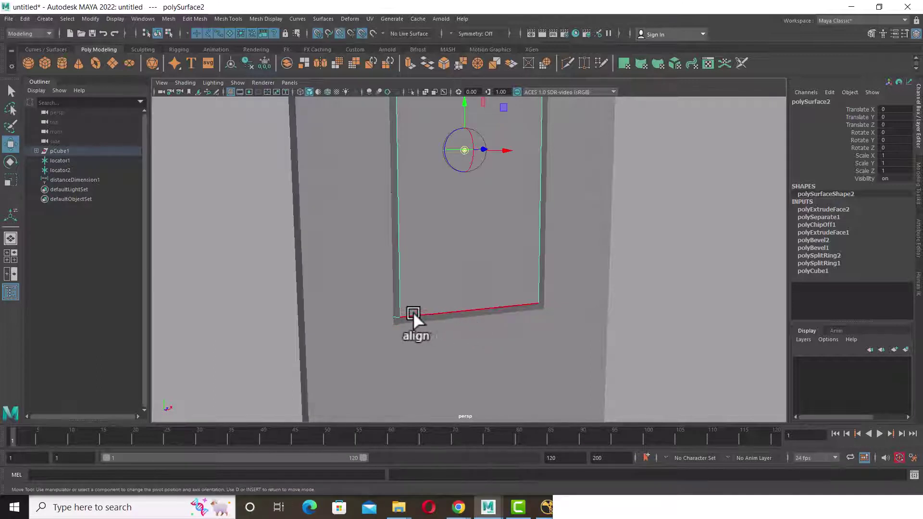
left_click(398, 316)
scroll(399, 316, "down", 5)
mouse_move(486, 246)
left_mouse_down("alt")
mouse_move(418, 260)
mouse_move(500, 259)
left_mouse_up("alt")
scroll(529, 269, "up", 3)
left_click_drag(580, 284, 552, 317, "alt")
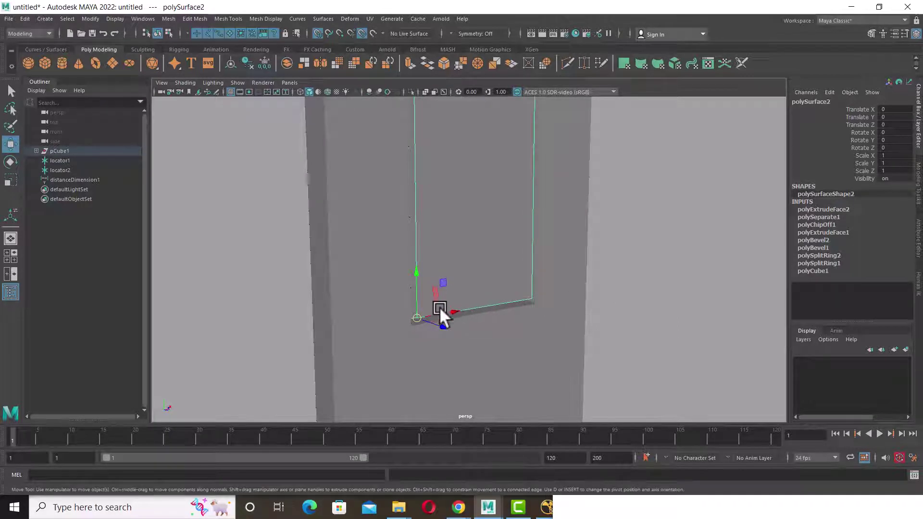
left_click_drag(494, 321, 558, 387, "alt")
key("e")
key("ctrl+z")
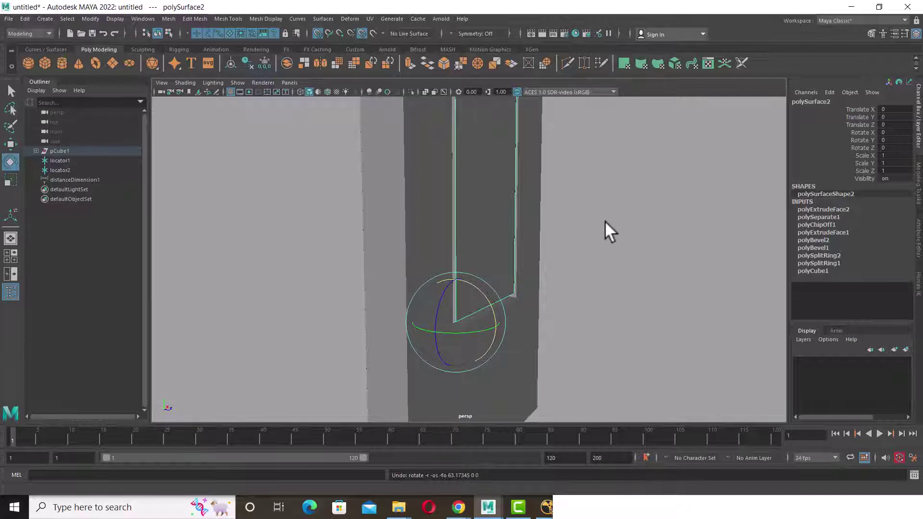
Snap polySurface2's pivot to the panel's bottom corner vertex
left_click_drag(558, 250, 567, 252, "alt")
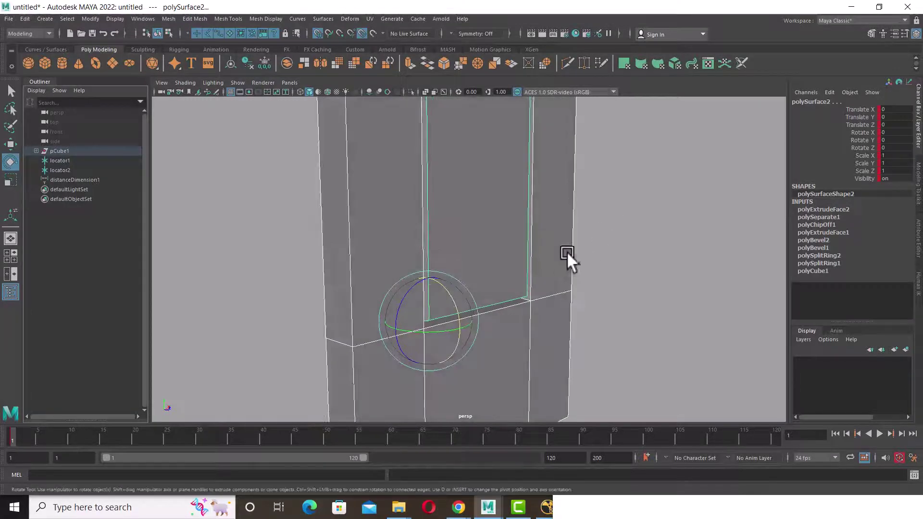
right_click_drag(506, 201, 605, 147)
key("ctrl+z")
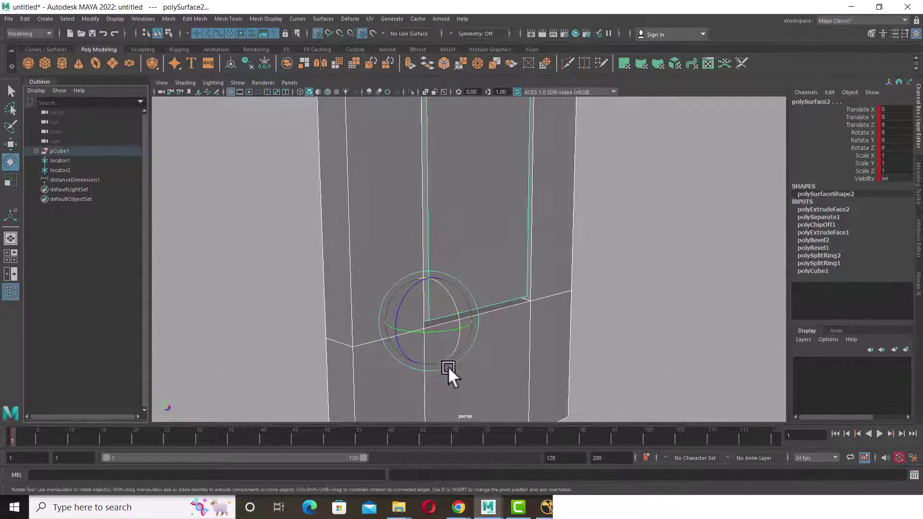
left_click(230, 63)
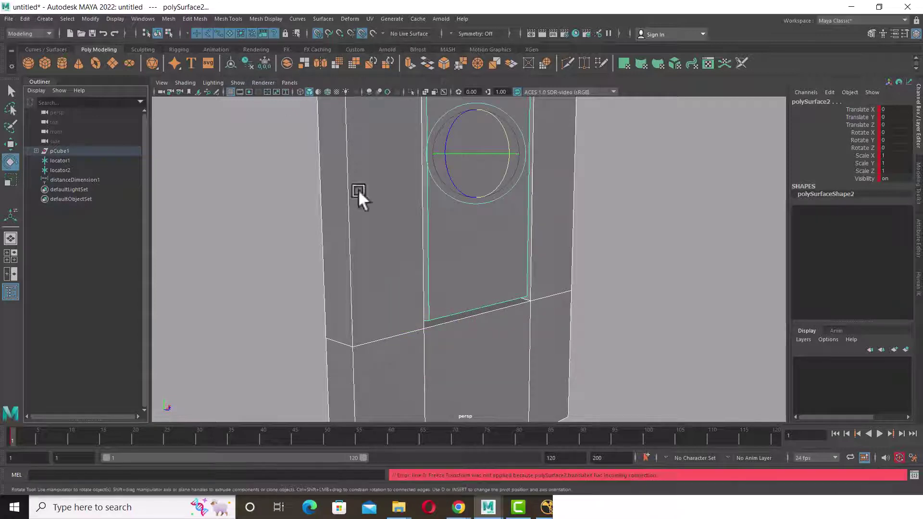
left_click(468, 298)
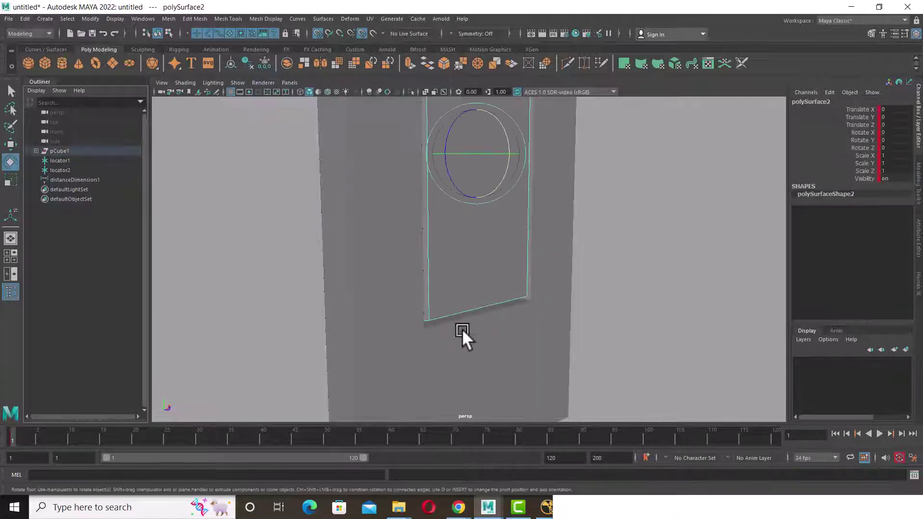
key("w")
key("d")
left_click(428, 319)
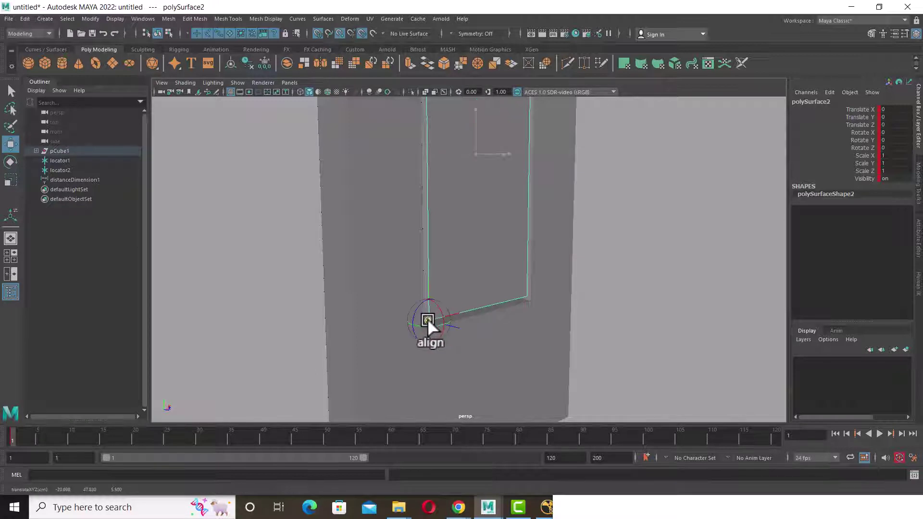
At frame 40 rotate the panel to Rotate X 90, then return to frame 1
left_click(263, 439)
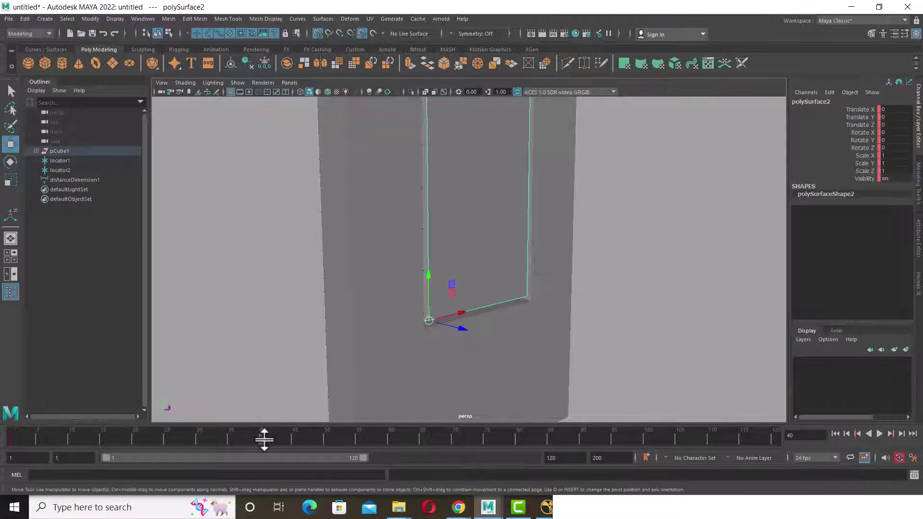
key("e")
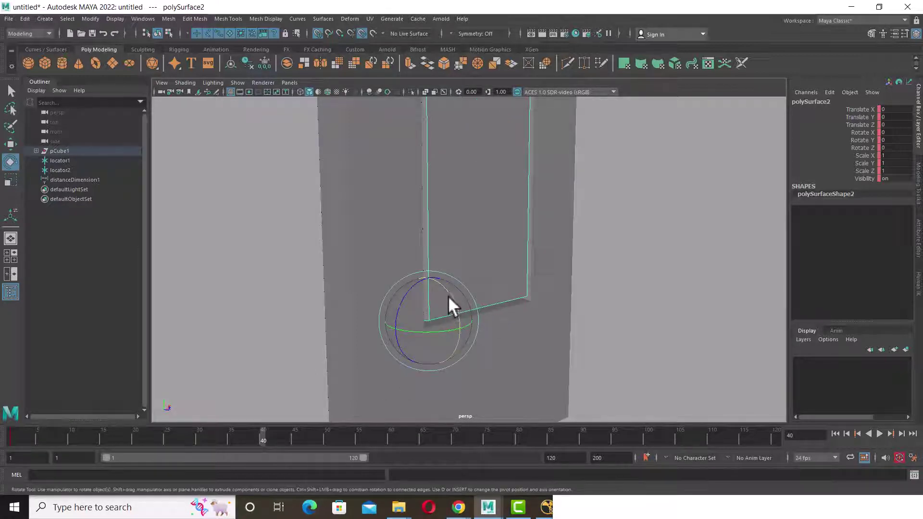
left_click_drag(448, 296, 467, 341)
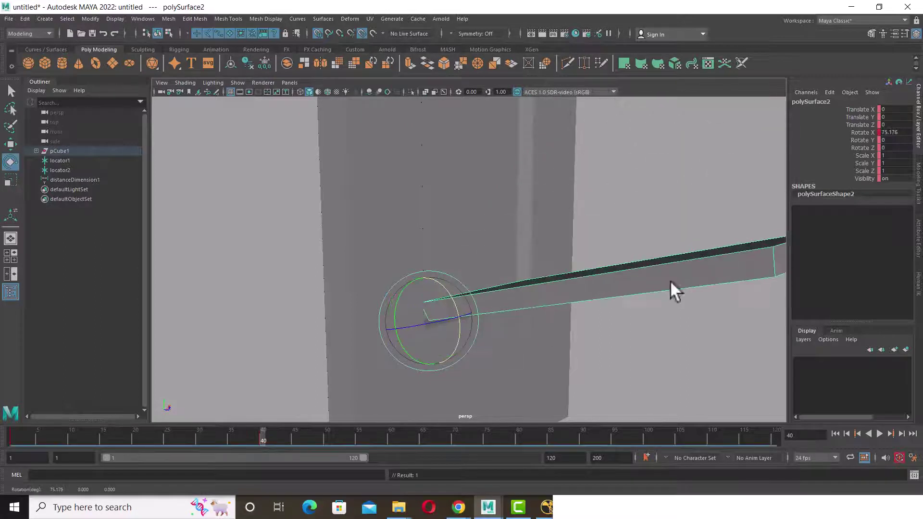
type("90")
key("Return")
mouse_move(661, 274)
left_mouse_down("alt")
mouse_move(570, 239)
mouse_move(595, 298)
mouse_move(631, 315)
left_mouse_up("alt")
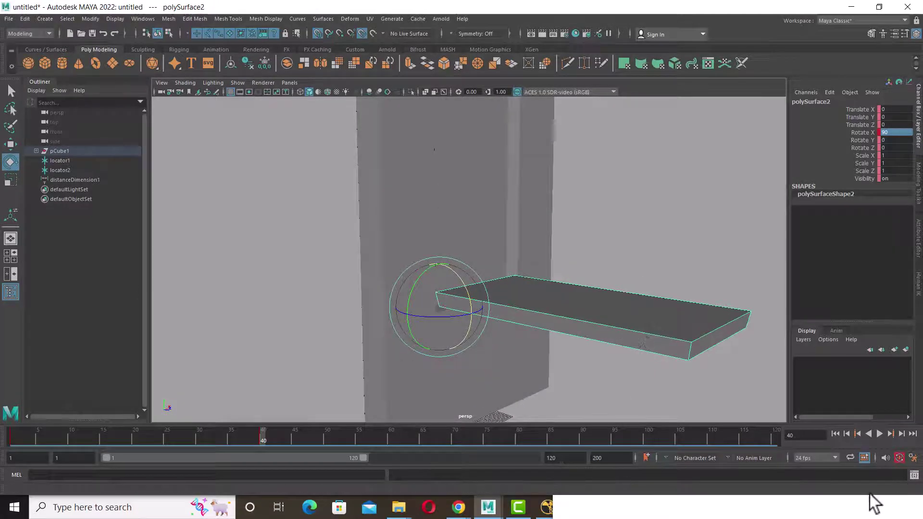
left_click(868, 434)
Play the flap opening animation, then select the panel slab with the Move tool
left_click(880, 434)
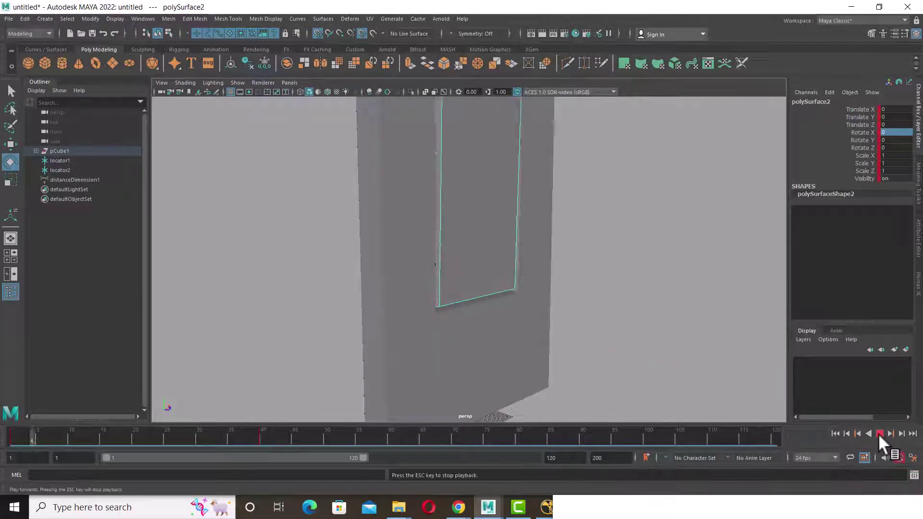
left_click(878, 434)
mouse_move(663, 356)
left_mouse_down("alt")
mouse_move(613, 373)
mouse_move(623, 336)
mouse_move(604, 286)
mouse_move(622, 296)
mouse_move(601, 333)
left_mouse_up("alt")
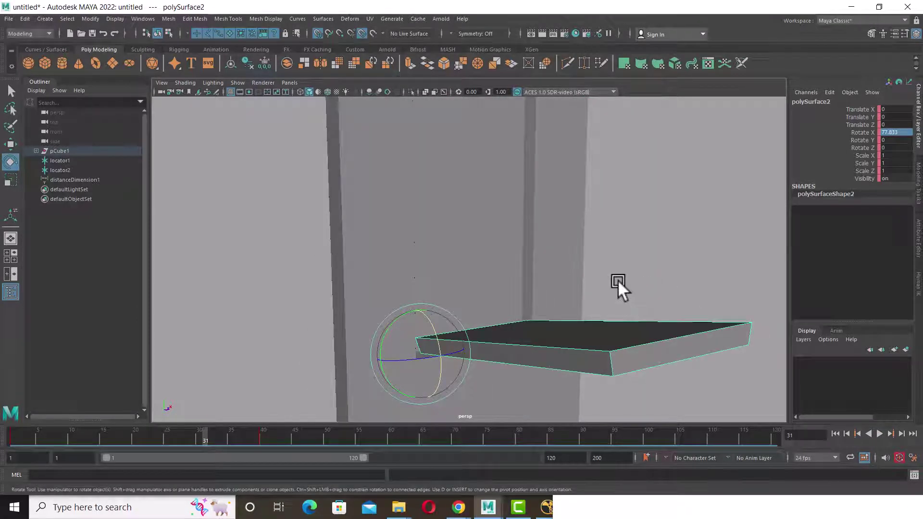
right_click_drag(565, 187, 558, 199)
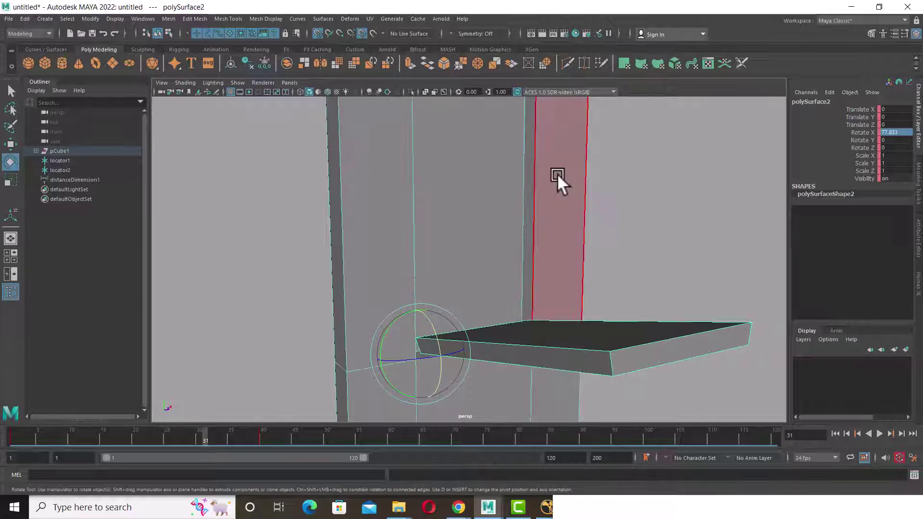
left_click(558, 174)
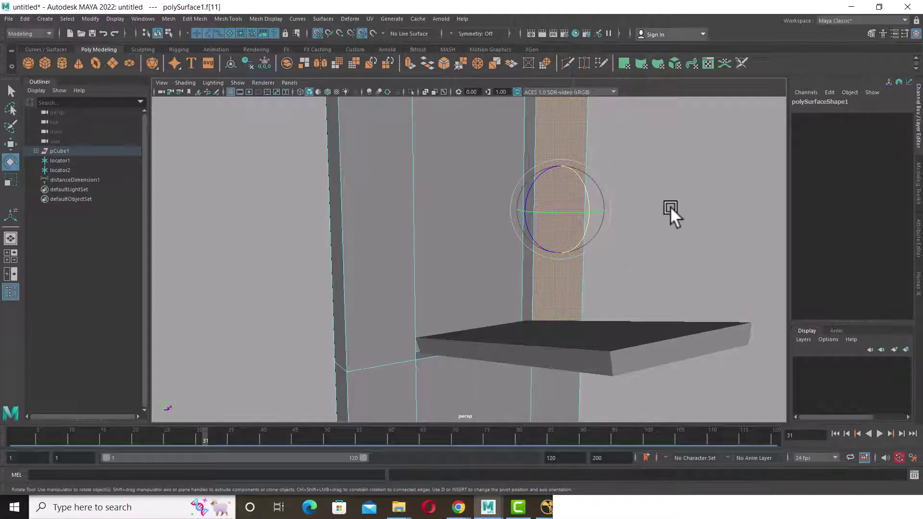
left_click(641, 348)
mouse_move(644, 350)
left_mouse_down("alt")
mouse_move(569, 301)
mouse_move(577, 365)
mouse_move(538, 367)
mouse_move(518, 283)
mouse_move(530, 333)
mouse_move(539, 333)
left_mouse_up("alt")
key("w")
Set the timeline to frame 39, view the slab edge-on, and select the pillar
left_click(266, 441)
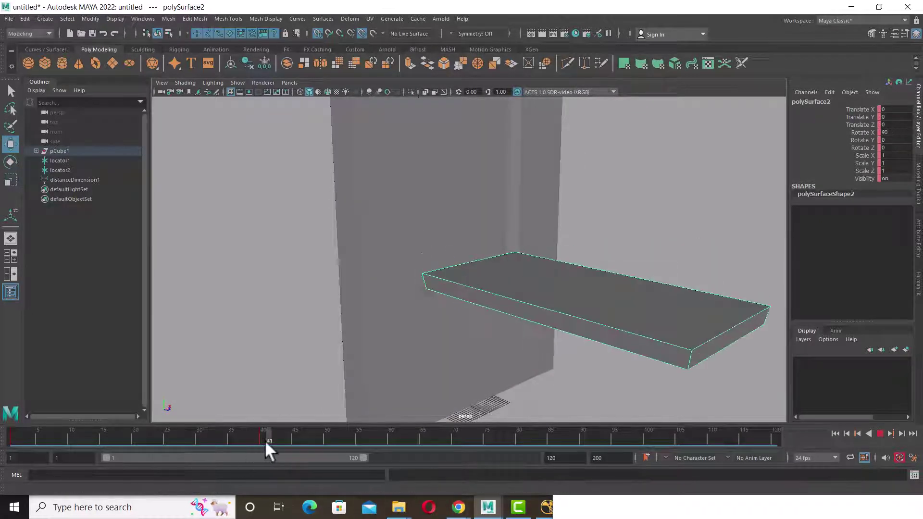
left_click_drag(258, 443, 256, 442)
mouse_move(365, 414)
left_mouse_down("alt")
mouse_move(581, 301)
mouse_move(541, 309)
mouse_move(516, 297)
left_mouse_up("alt")
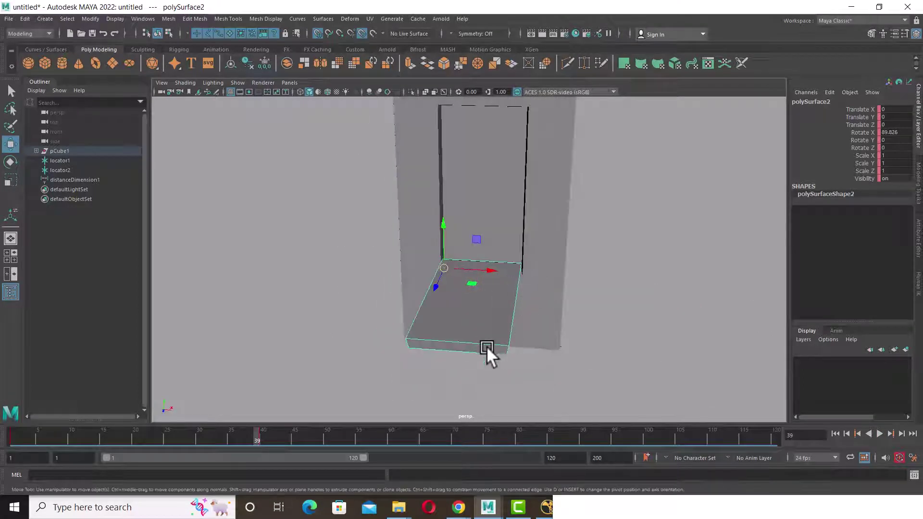
mouse_move(515, 343)
left_mouse_down("alt")
mouse_move(502, 262)
mouse_move(531, 273)
mouse_move(533, 321)
mouse_move(513, 200)
mouse_move(599, 301)
mouse_move(541, 282)
mouse_move(531, 240)
mouse_move(581, 247)
mouse_move(581, 258)
left_mouse_up("alt")
left_click(513, 200)
Show the scene as wireframe in the left side view
key("space")
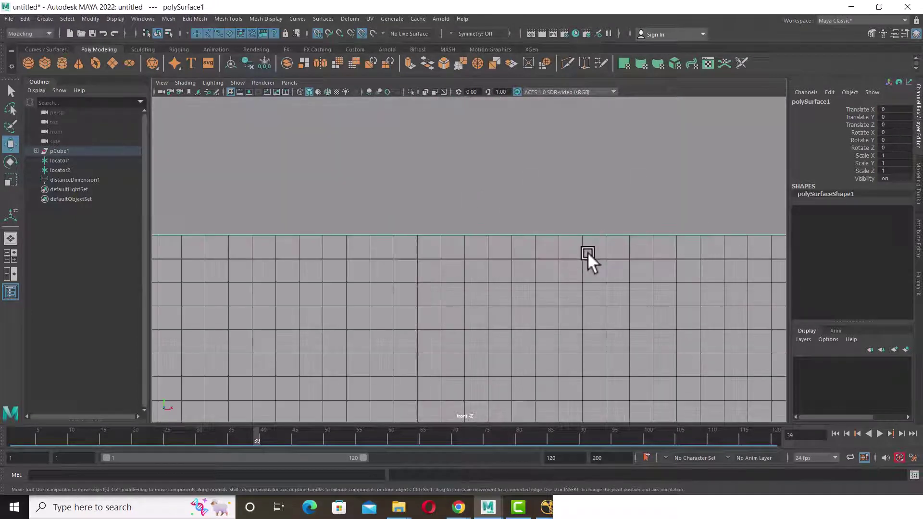
key("4")
scroll(578, 355, "down", 5)
scroll(284, 169, "down", 3)
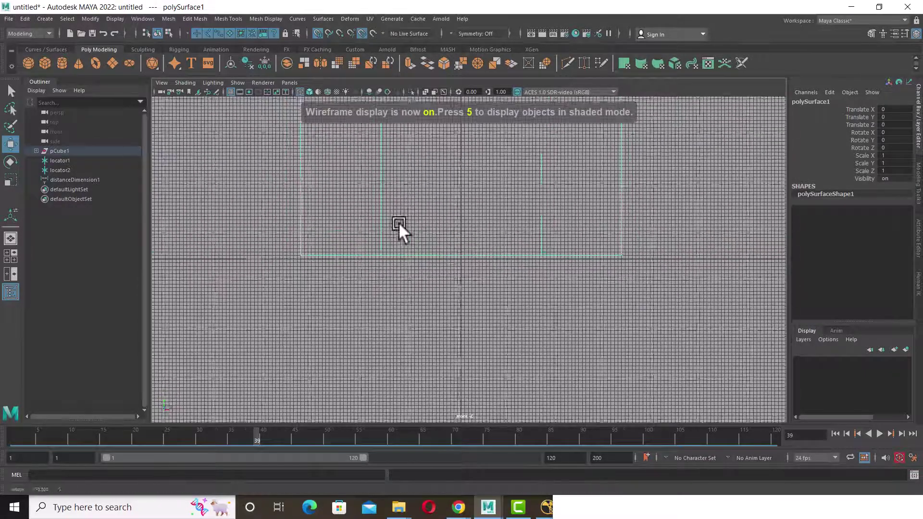
scroll(399, 222, "up", 5)
scroll(480, 286, "up", 2)
key("space")
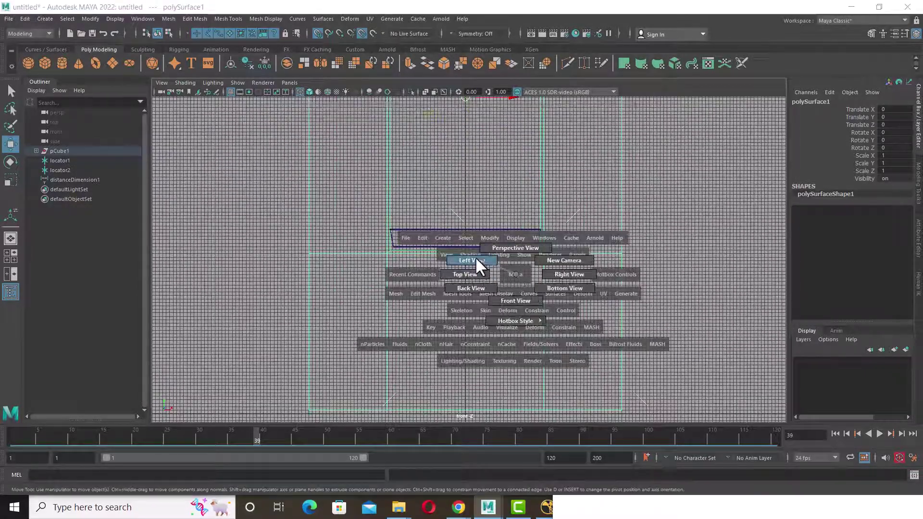
left_click(476, 260)
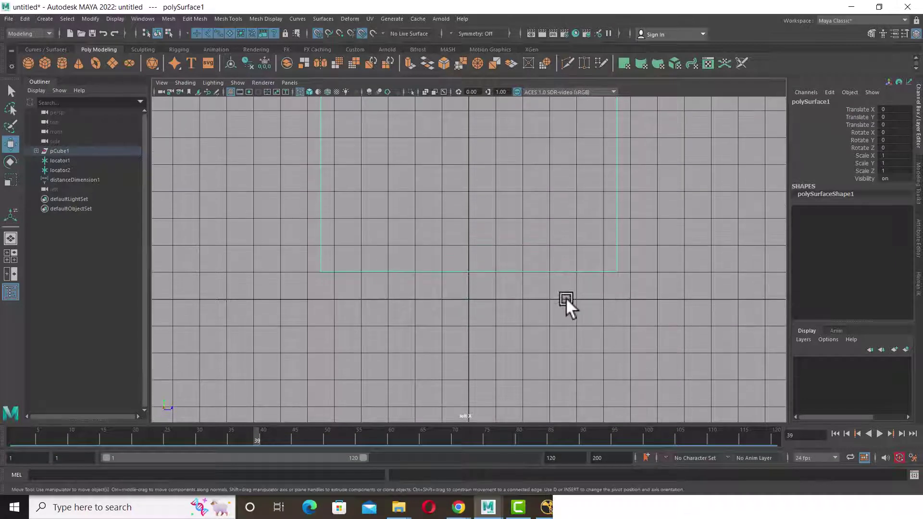
Measure the slab's bottom edge with the Distance Tool, snapping to its two corner vertices
left_click(229, 229)
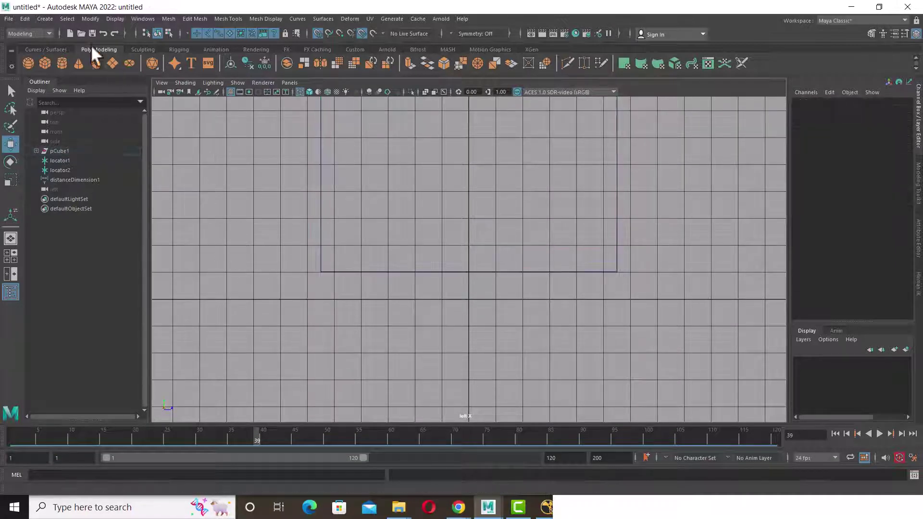
left_click(46, 18)
mouse_move(69, 199)
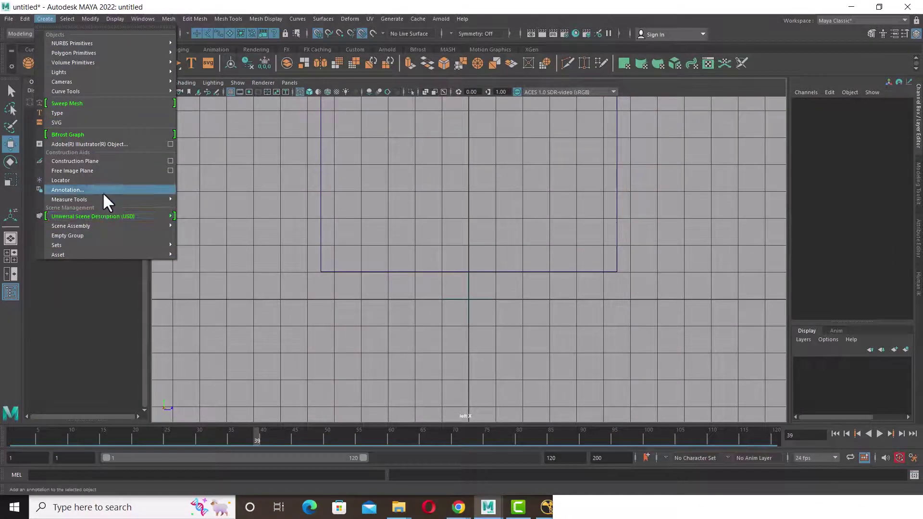
left_click(204, 200)
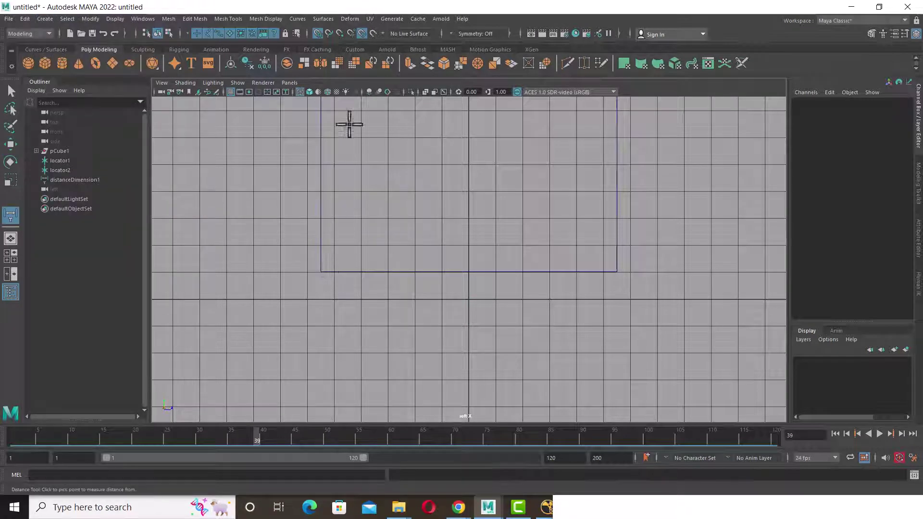
left_click(340, 33)
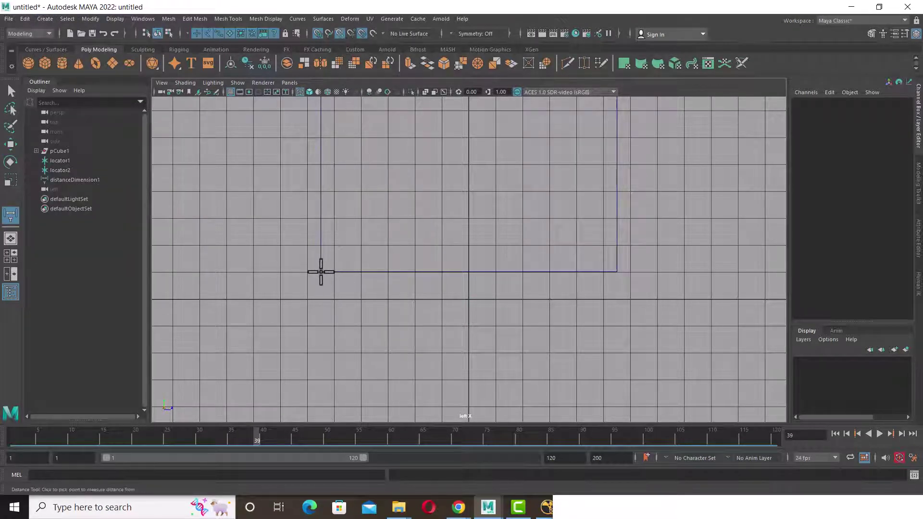
left_click(320, 272)
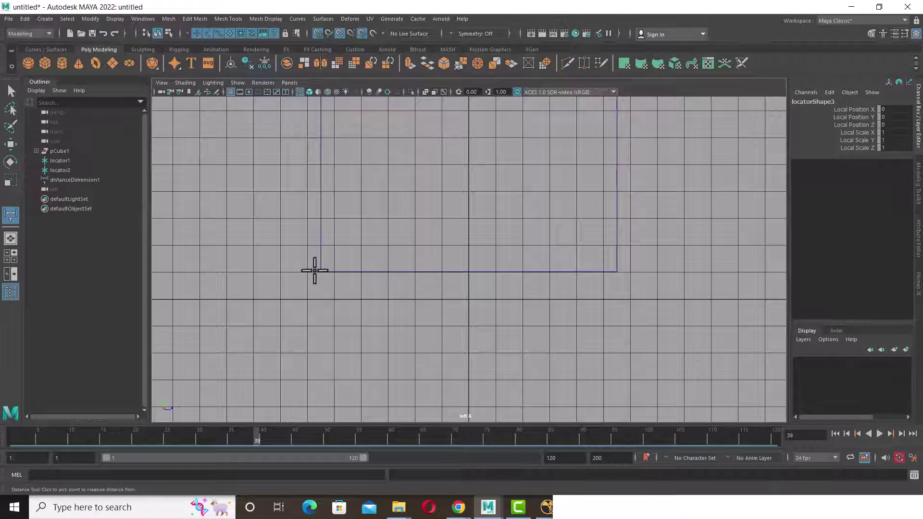
left_click(613, 271)
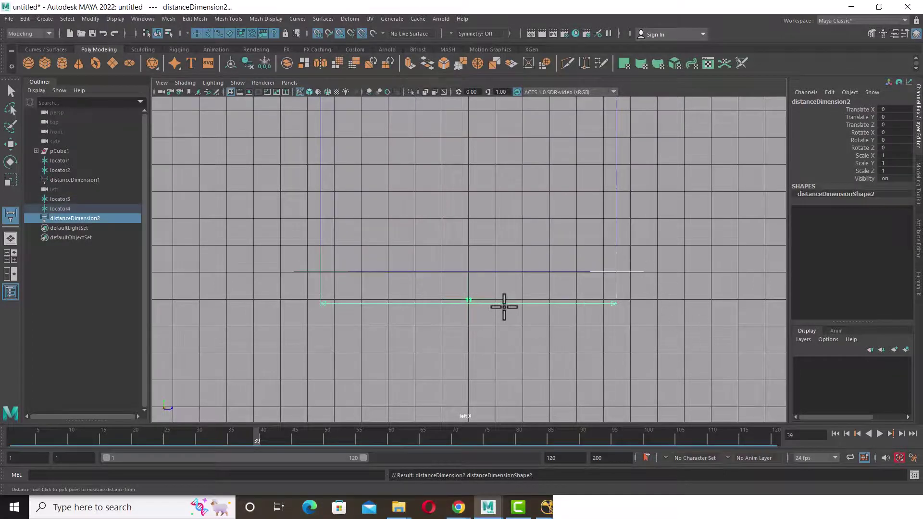
scroll(465, 225, "down", 5)
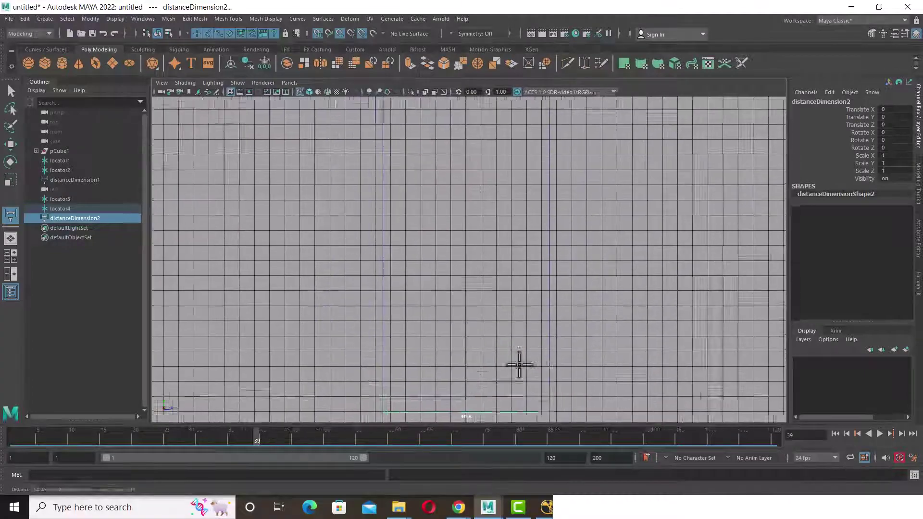
mouse_move(518, 362)
middle_mouse_down("alt")
mouse_move(473, 308)
mouse_move(453, 192)
mouse_move(521, 219)
mouse_move(529, 279)
middle_mouse_up("alt")
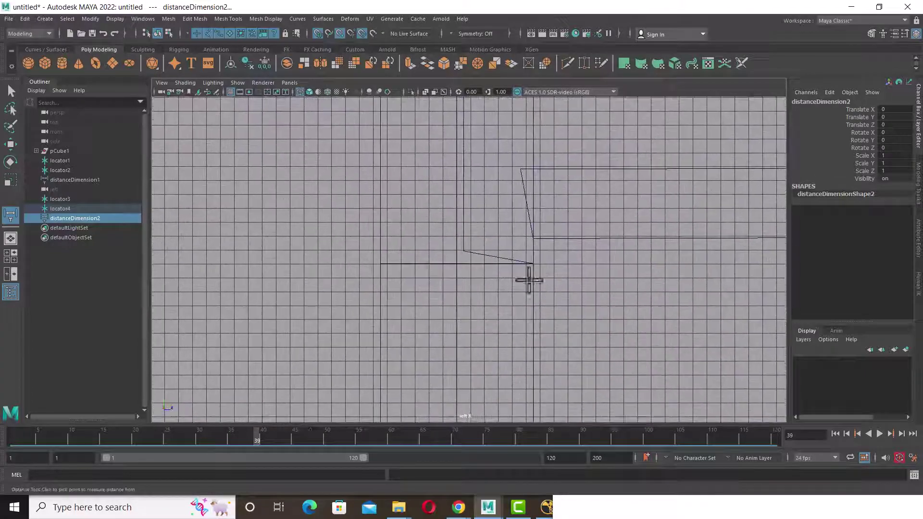
scroll(509, 271, "up", 3)
scroll(508, 272, "up", 1)
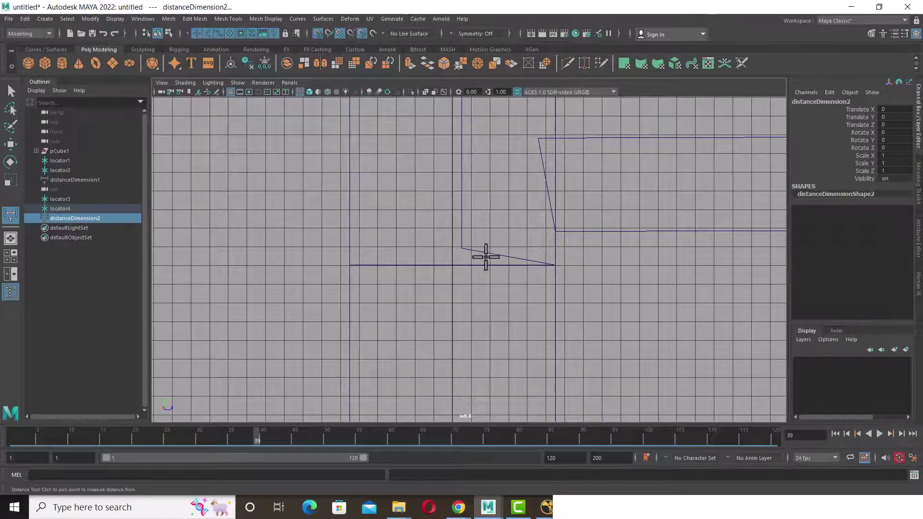
key("w")
scroll(490, 279, "down", 2)
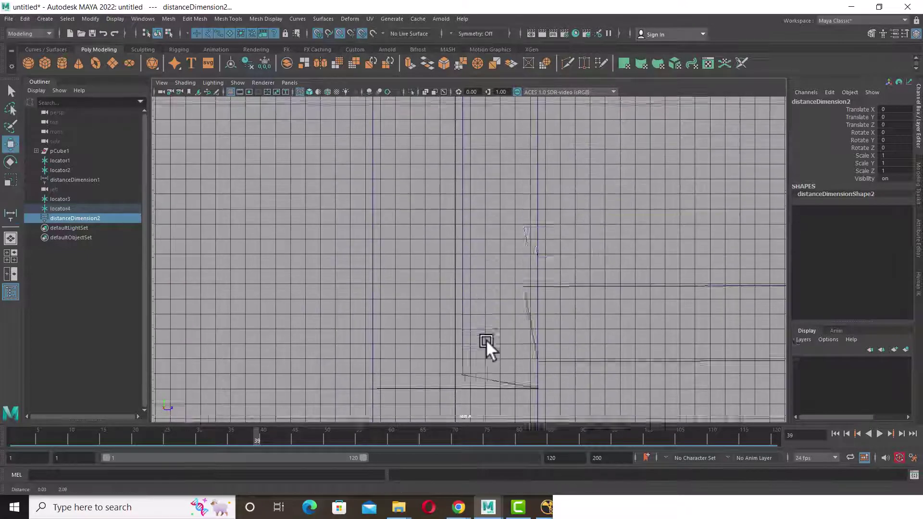
scroll(486, 339, "down", 2)
scroll(483, 237, "down", 2)
Move vertex 33 of polySurface1 down onto the horizontal edge
left_click(480, 214)
scroll(498, 167, "up", 2)
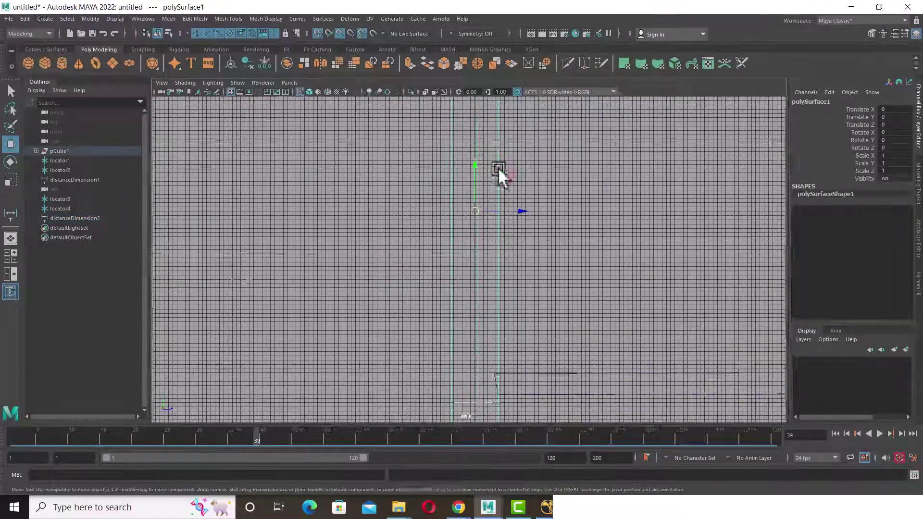
scroll(480, 164, "up", 2)
scroll(495, 154, "up", 2)
left_click(460, 125)
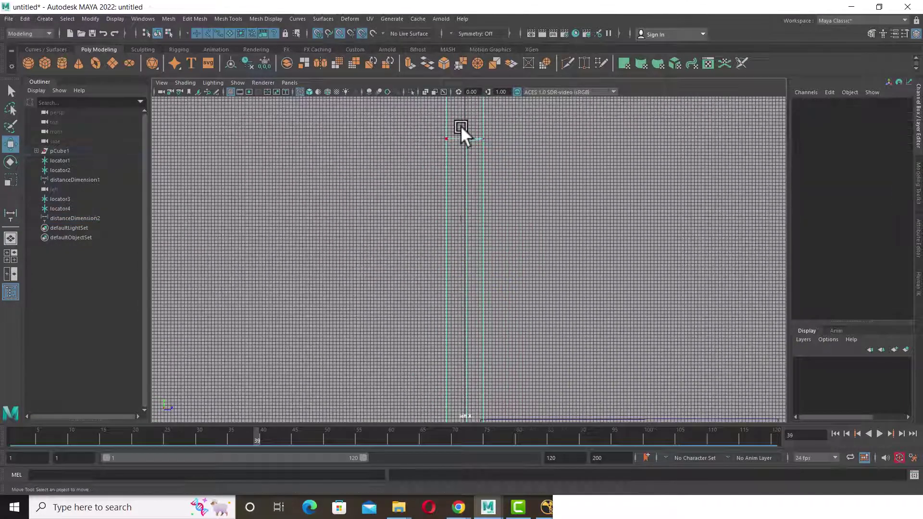
left_click(461, 261)
scroll(531, 262, "up", 2)
scroll(458, 204, "up", 2)
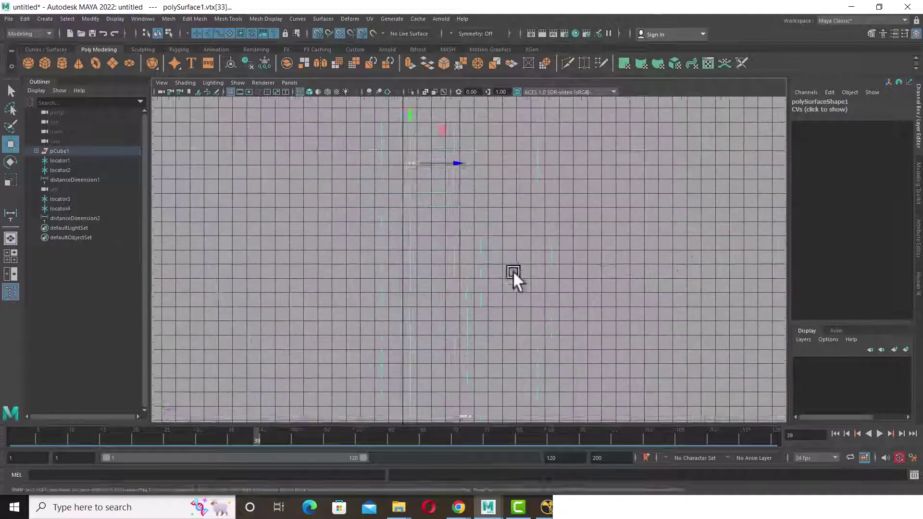
scroll(558, 301, "up", 2)
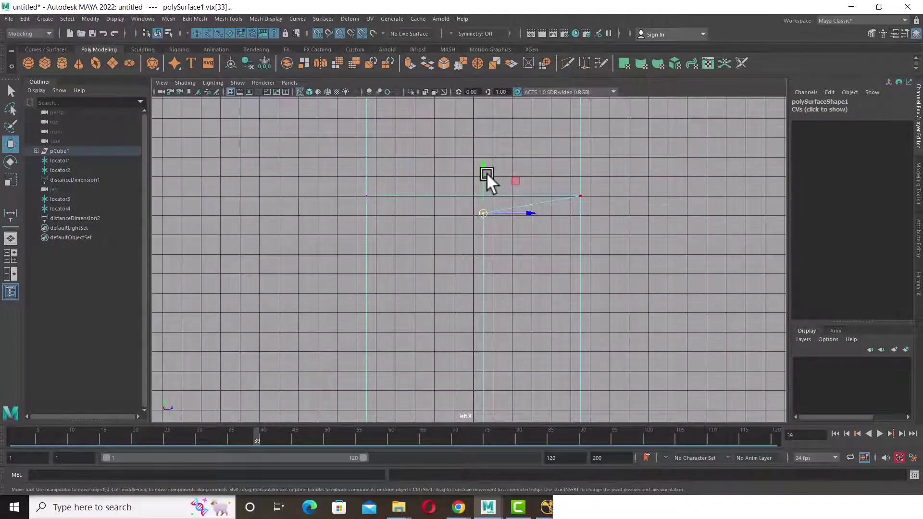
left_click_drag(487, 172, 479, 189)
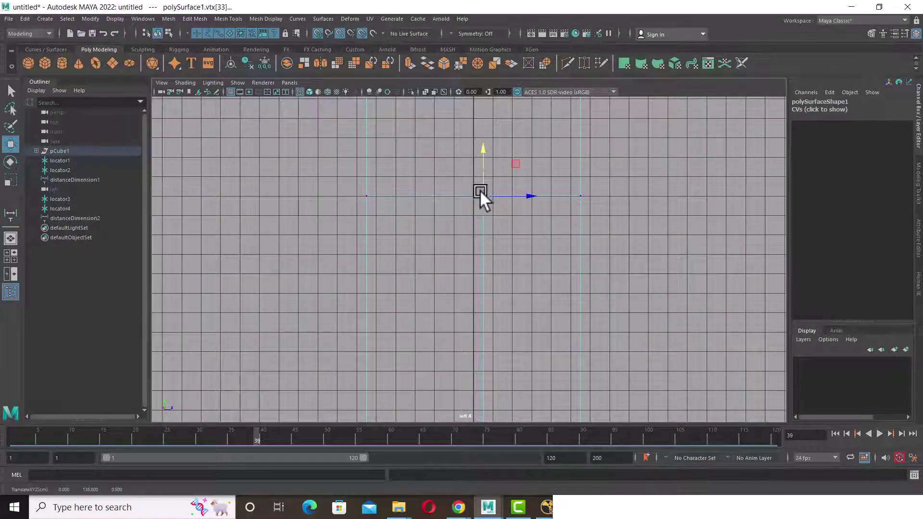
Move vertex 32 down onto the horizontal line, then reselect polySurface1 as an object
scroll(422, 252, "down", 2)
scroll(433, 200, "down", 2)
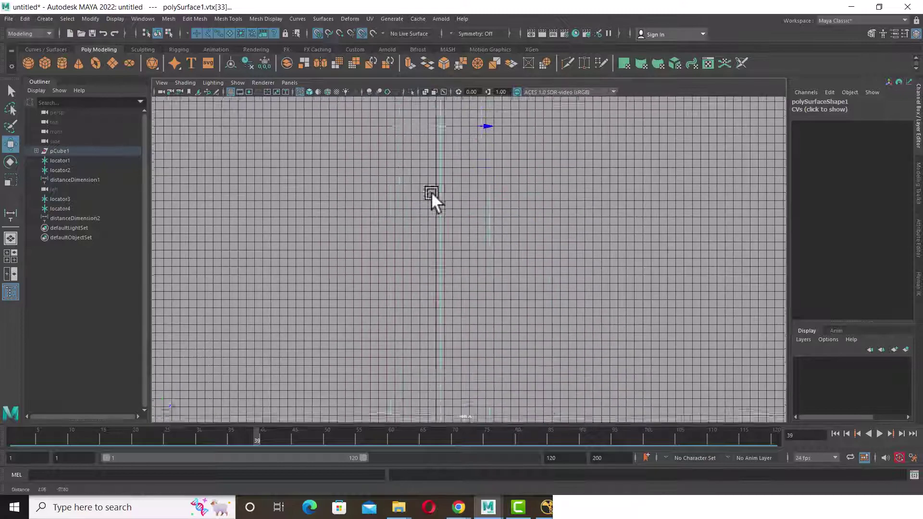
scroll(577, 253, "down", 2)
scroll(494, 172, "up", 2)
scroll(518, 203, "up", 1)
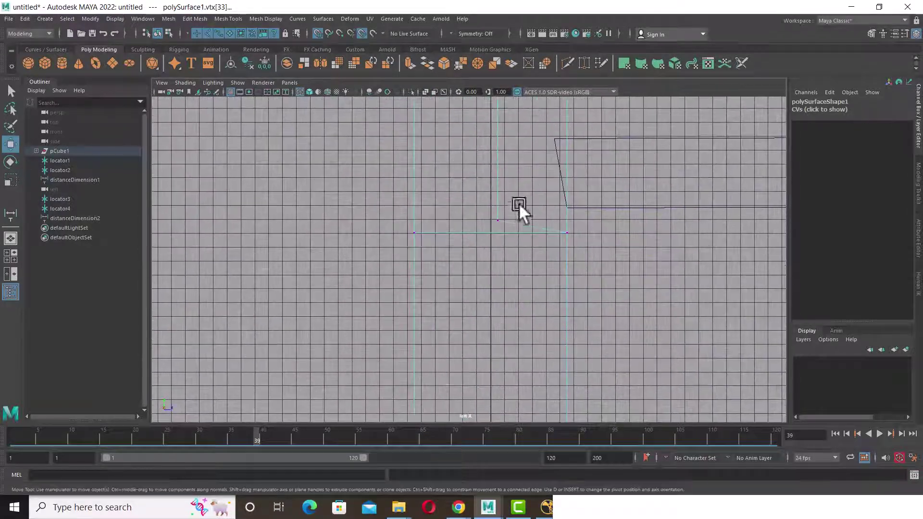
left_click(518, 203)
scroll(512, 285, "up", 1)
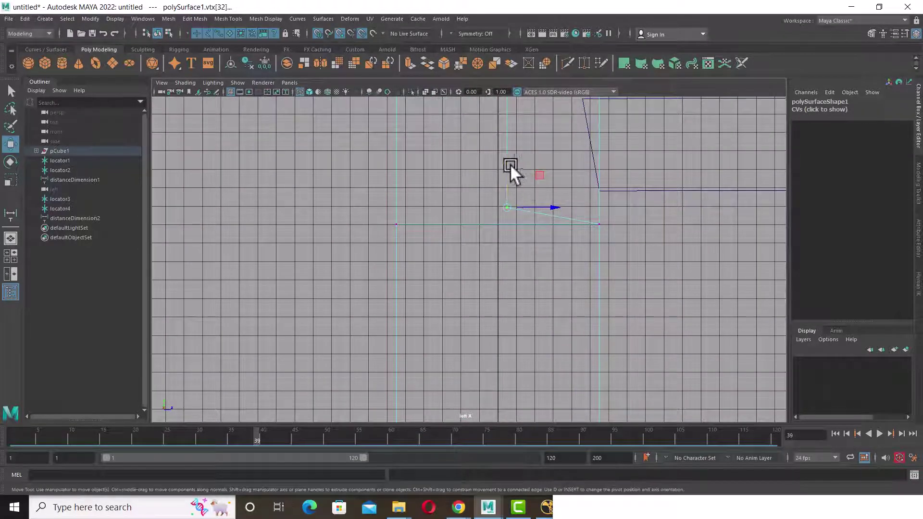
left_click_drag(510, 166, 504, 225)
right_click(565, 225)
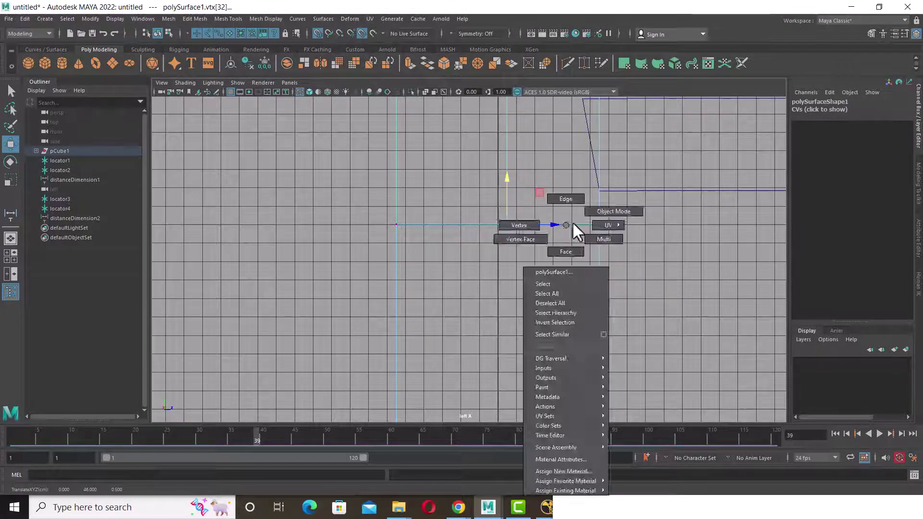
left_click(652, 235)
left_click(599, 238)
scroll(478, 254, "up", 2)
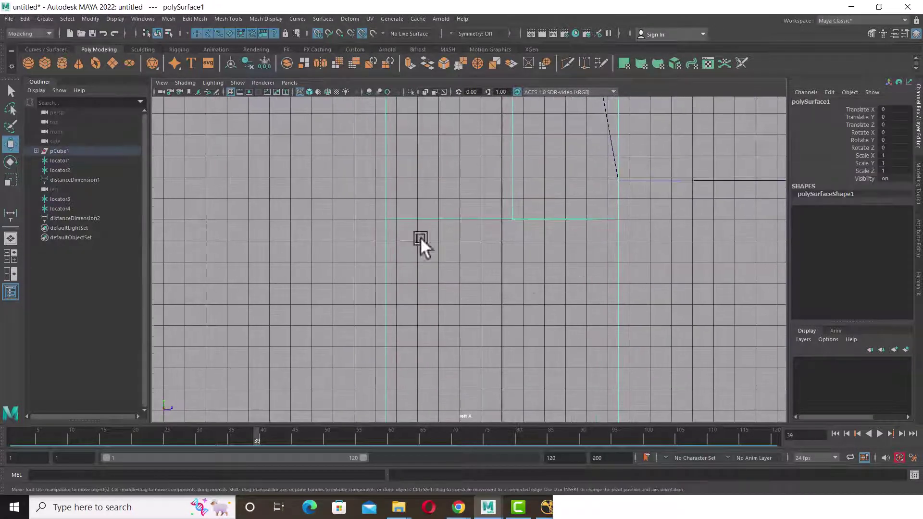
Create distanceDimension3 between two point-snapped locators along the slab's bottom edge
left_click(9, 214)
scroll(562, 222, "up", 2)
left_click(524, 210)
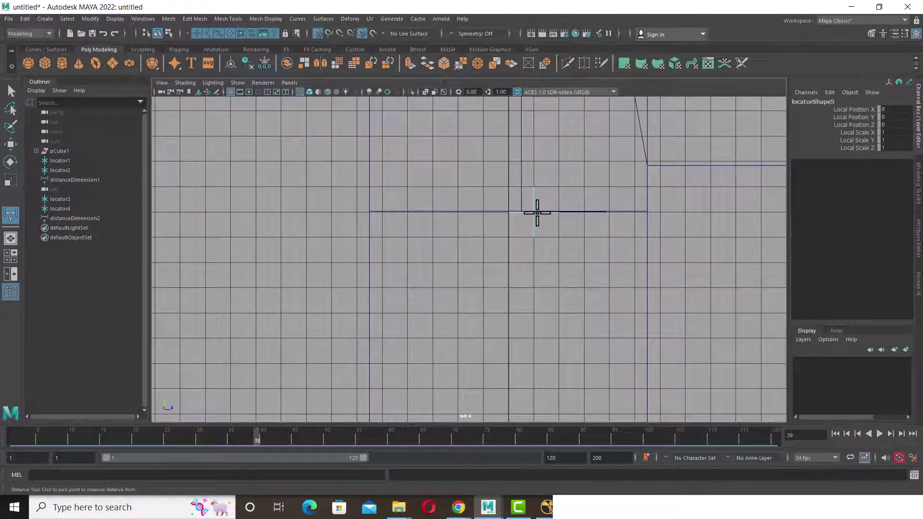
left_click(512, 213)
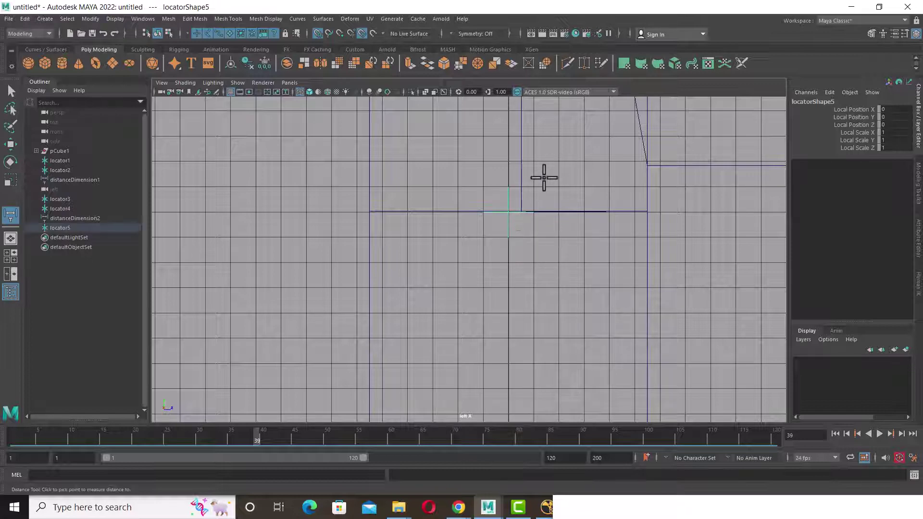
key("ctrl+z")
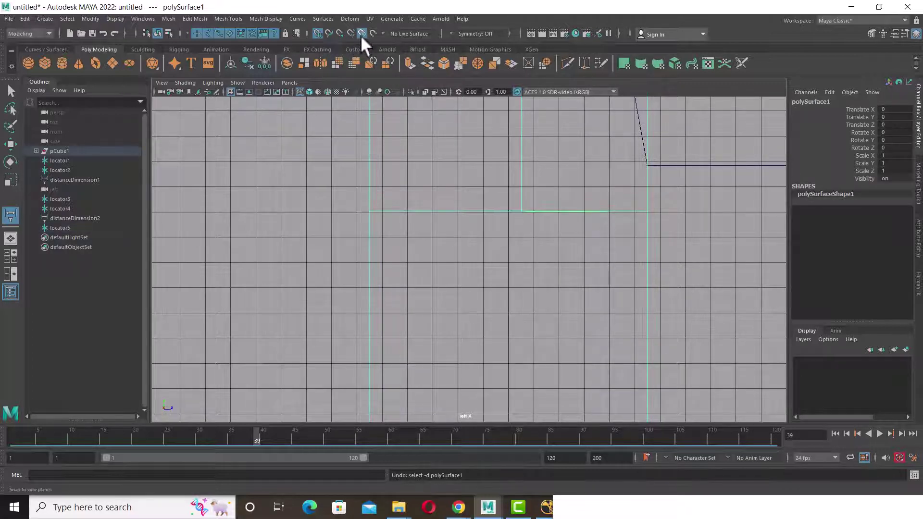
left_click(340, 33)
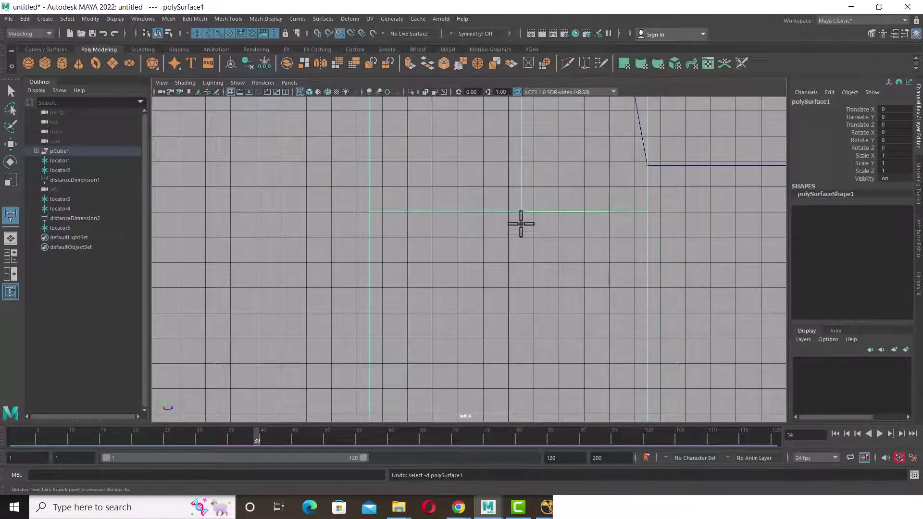
left_click(522, 212)
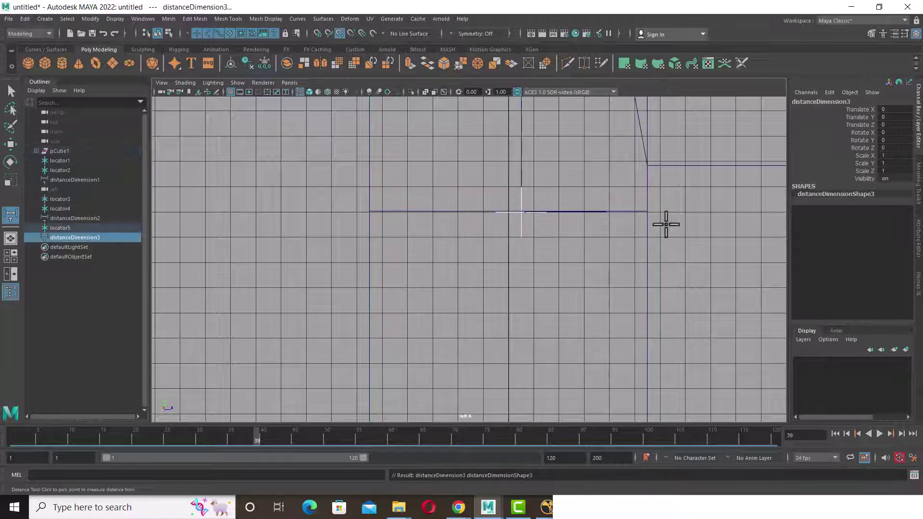
left_click(645, 211)
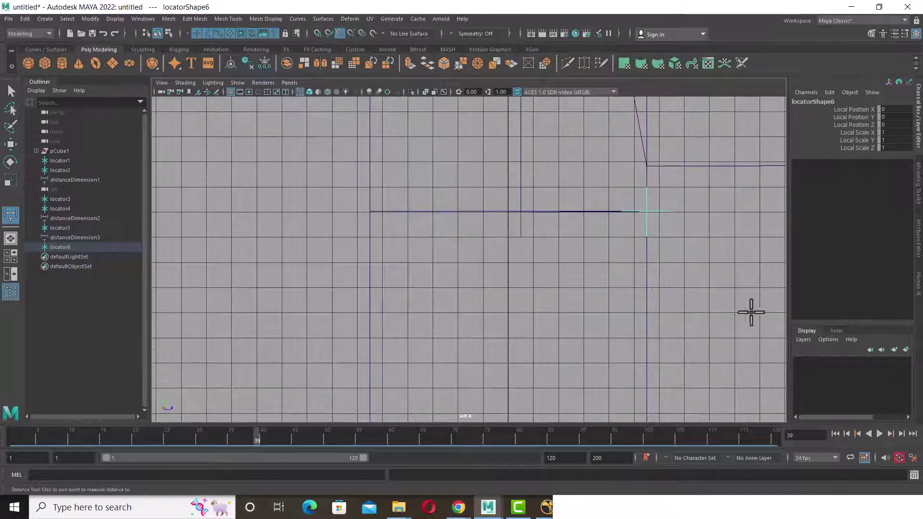
key("w")
left_click_drag(666, 310, 687, 366, "alt")
Slide locator6 along X onto the slab's corner
key("space")
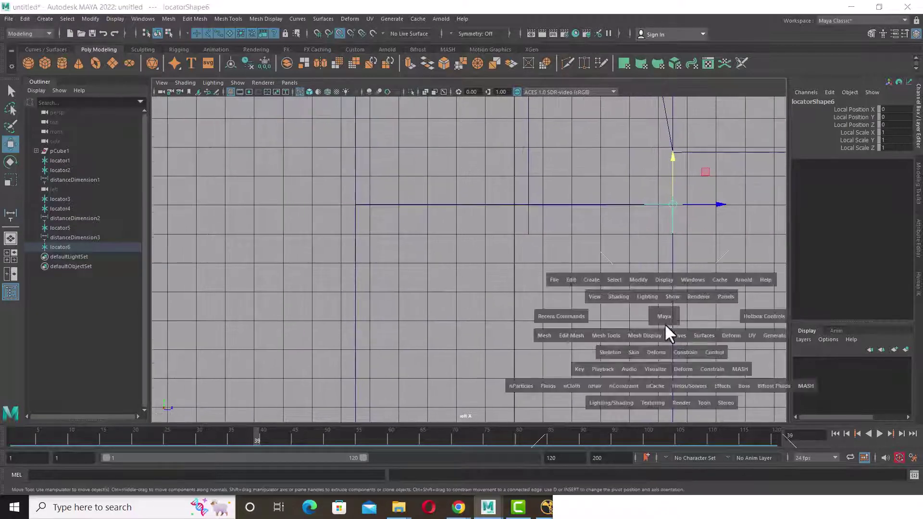
mouse_move(664, 323)
left_mouse_down("alt")
mouse_move(618, 299)
mouse_move(546, 329)
mouse_move(764, 376)
mouse_move(650, 360)
mouse_move(592, 242)
mouse_move(550, 247)
mouse_move(599, 324)
mouse_move(582, 341)
mouse_move(554, 313)
mouse_move(518, 321)
mouse_move(299, 293)
left_mouse_up("alt")
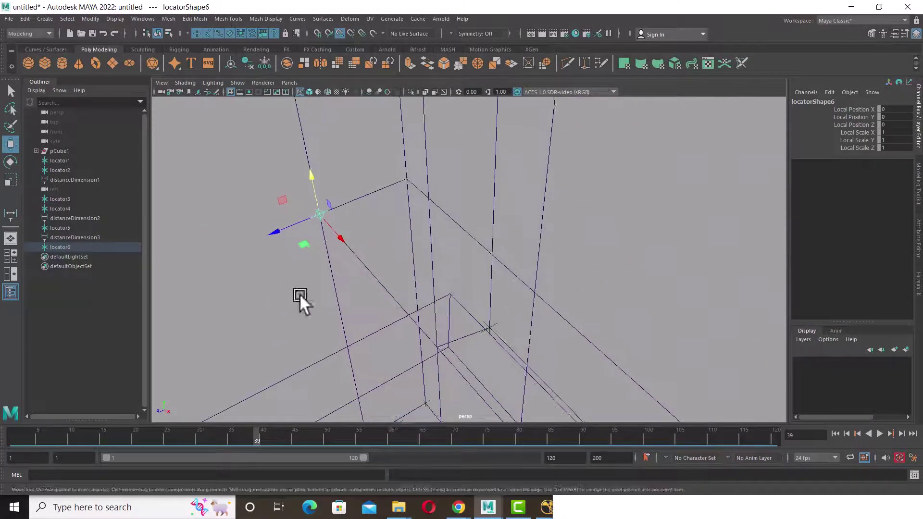
mouse_move(345, 244)
left_mouse_down()
mouse_move(395, 307)
mouse_move(663, 309)
mouse_move(612, 336)
mouse_move(618, 301)
mouse_move(644, 276)
mouse_move(686, 325)
mouse_move(680, 278)
mouse_move(680, 313)
left_mouse_up()
Check the measurement in the front and left side views, then return to perspective
key("space")
scroll(466, 225, "up", 3)
middle_click_drag(475, 223, 559, 245, "alt")
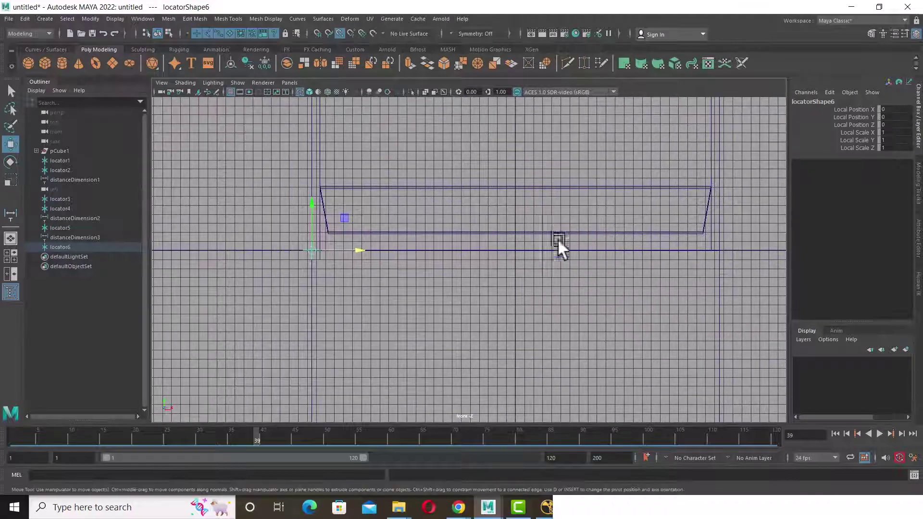
key("space")
left_click_drag(559, 247, 517, 251)
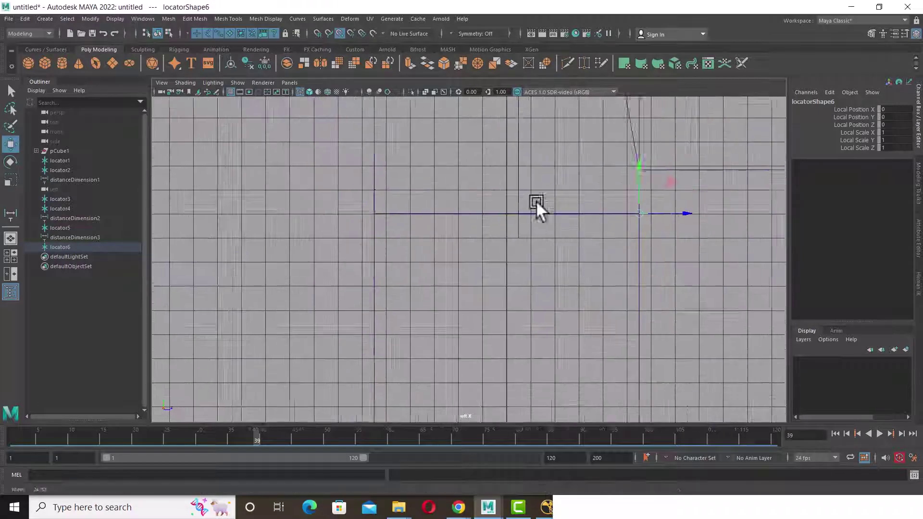
scroll(535, 201, "down", 2)
left_click_drag(618, 274, 589, 287, "alt")
middle_click_drag(590, 287, 561, 237, "alt")
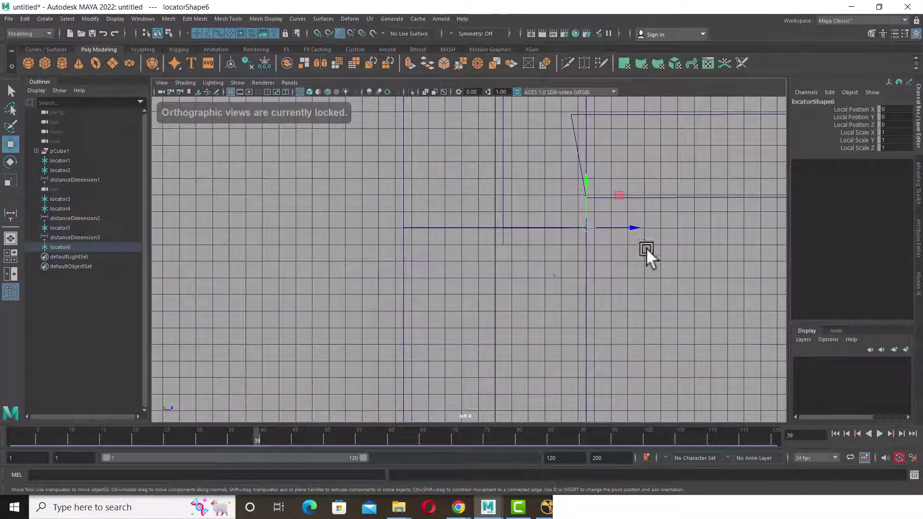
key("space")
mouse_move(600, 273)
left_mouse_down()
mouse_move(595, 206)
mouse_move(573, 315)
mouse_move(493, 302)
left_mouse_up()
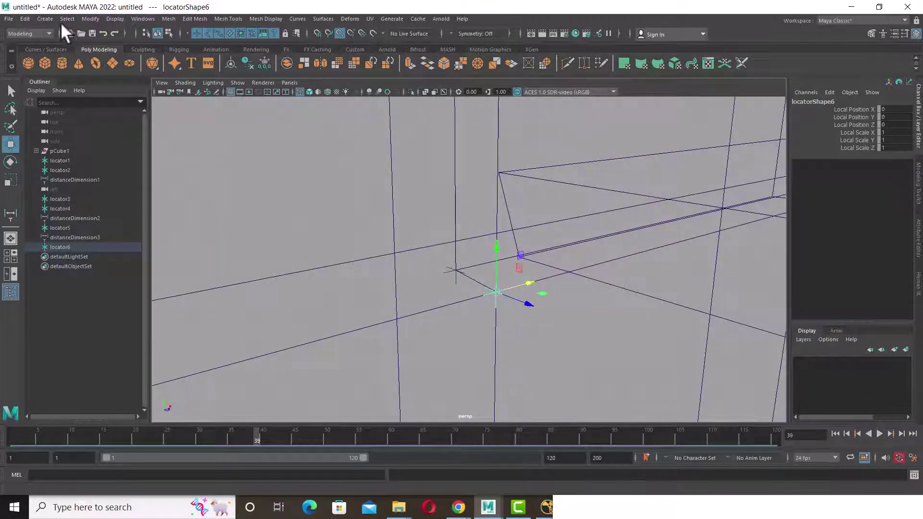
Create distanceDimension4 between two points on the flap in the perspective view
left_click(44, 20)
mouse_move(69, 199)
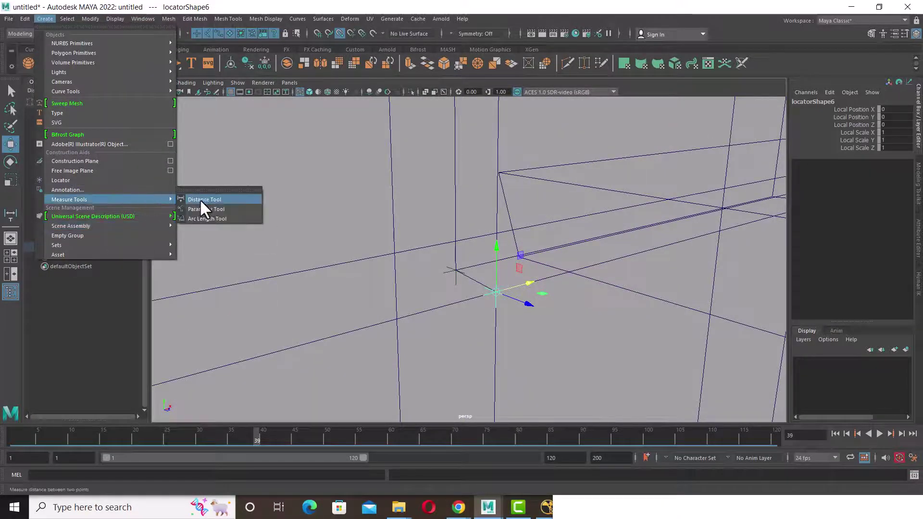
left_click(200, 199)
mouse_move(601, 328)
left_mouse_down("alt")
mouse_move(285, 274)
mouse_move(536, 264)
mouse_move(597, 290)
mouse_move(564, 311)
mouse_move(587, 311)
mouse_move(511, 251)
left_mouse_up("alt")
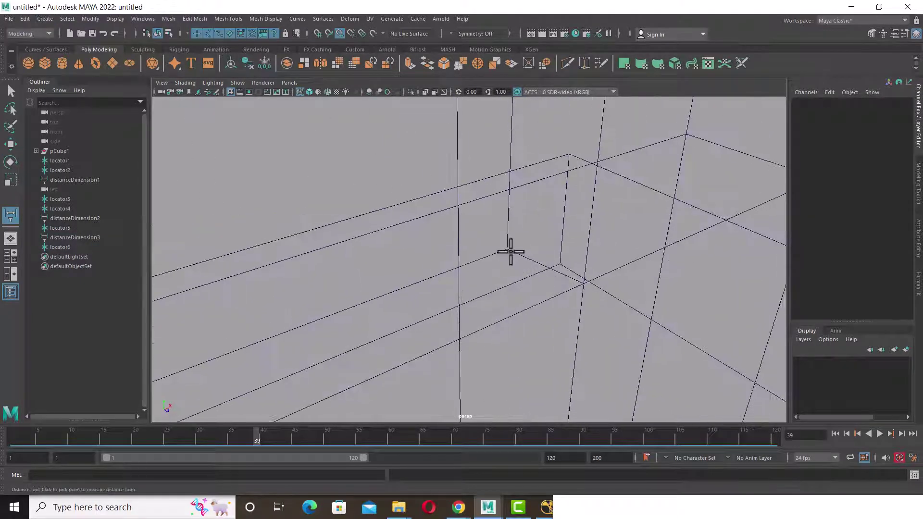
left_click(507, 248)
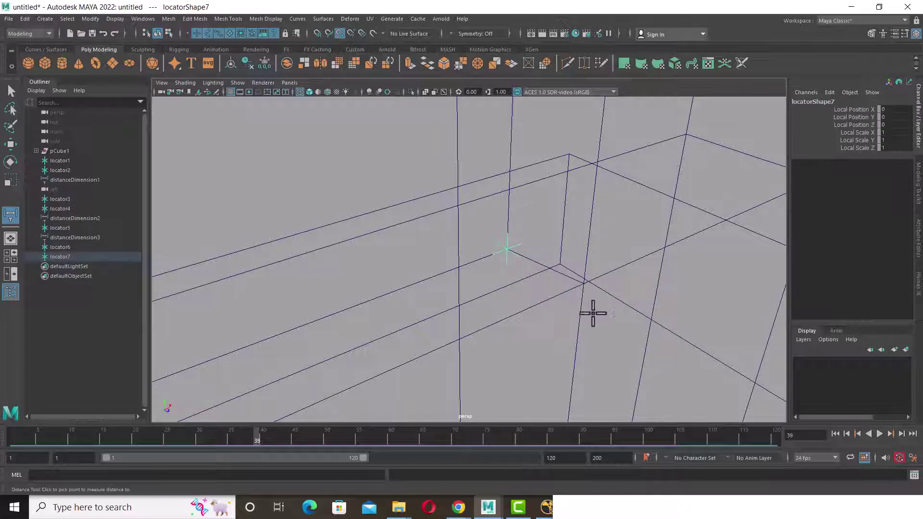
mouse_move(592, 313)
left_mouse_down("alt")
mouse_move(632, 321)
mouse_move(612, 340)
mouse_move(551, 313)
mouse_move(560, 317)
left_mouse_up("alt")
left_click(653, 358)
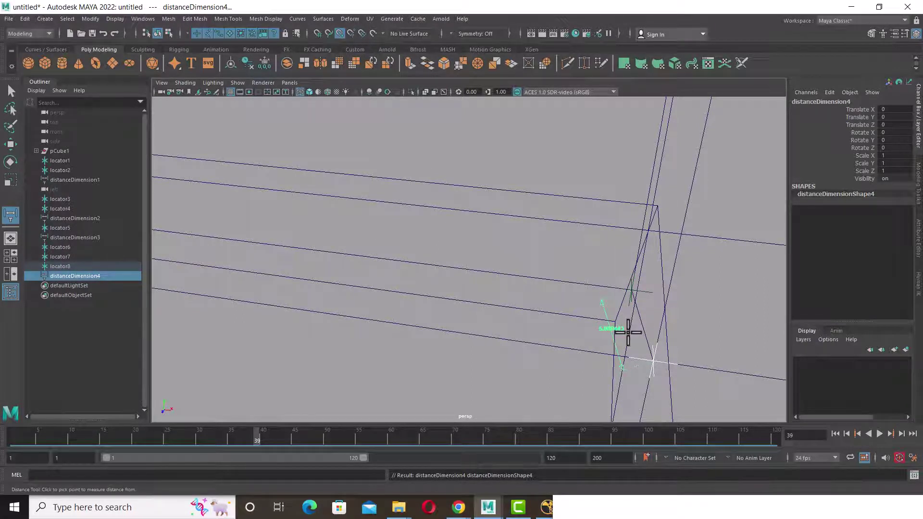
Select the flap piece polySurface2
key("w")
mouse_move(596, 339)
left_mouse_down("alt")
mouse_move(521, 346)
mouse_move(495, 257)
mouse_move(641, 350)
left_mouse_up("alt")
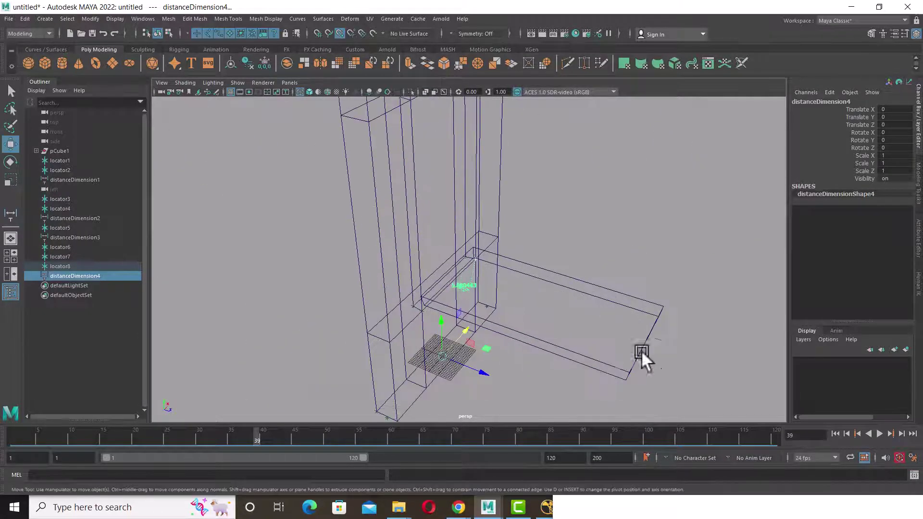
left_click(664, 311)
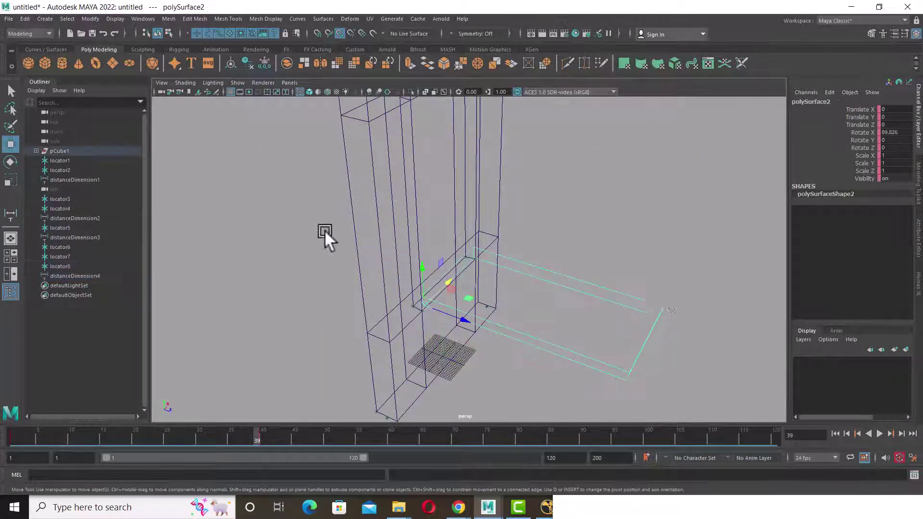
left_click(10, 213)
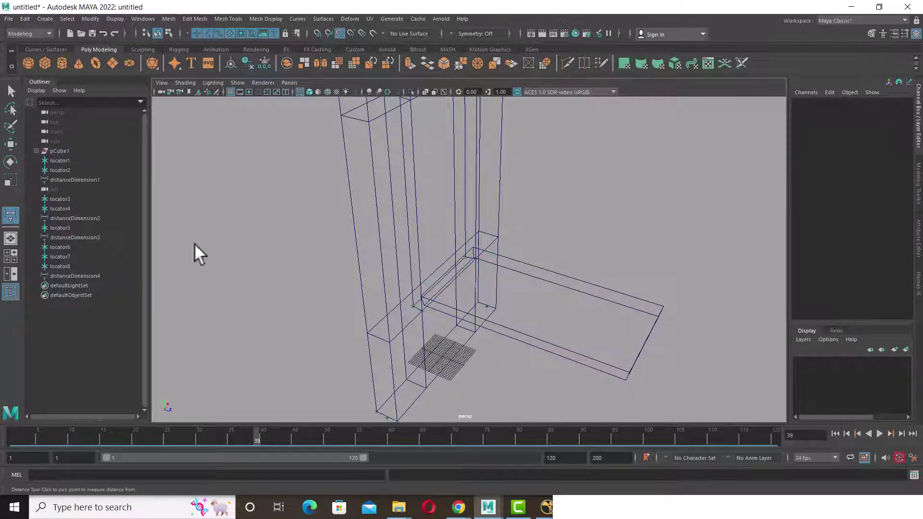
Measure across the flap's outer end as distanceDimension5, nudge its end locator up, then Alt+Tab away
left_click(48, 18)
mouse_move(69, 199)
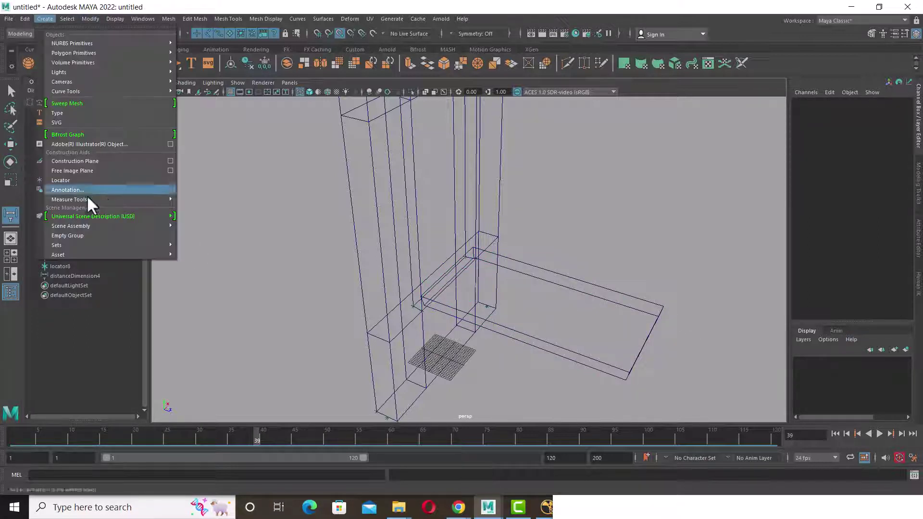
left_click(192, 201)
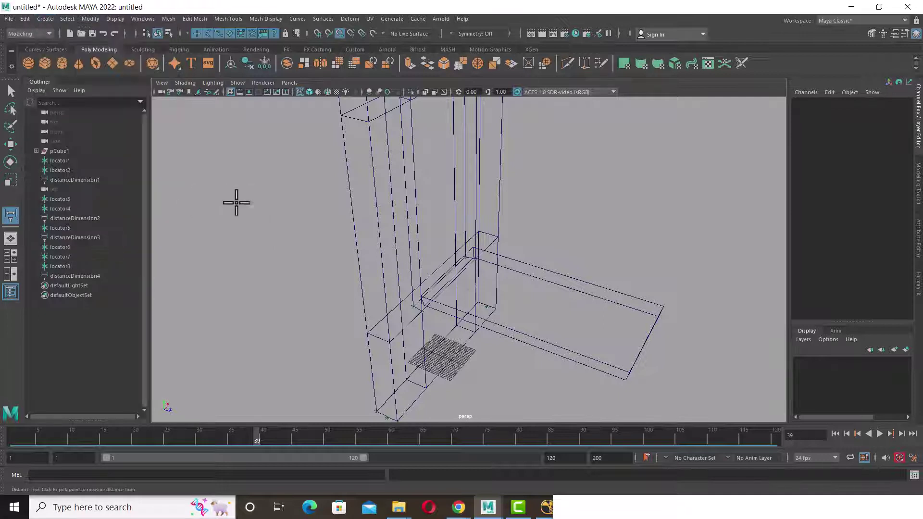
left_click(660, 311)
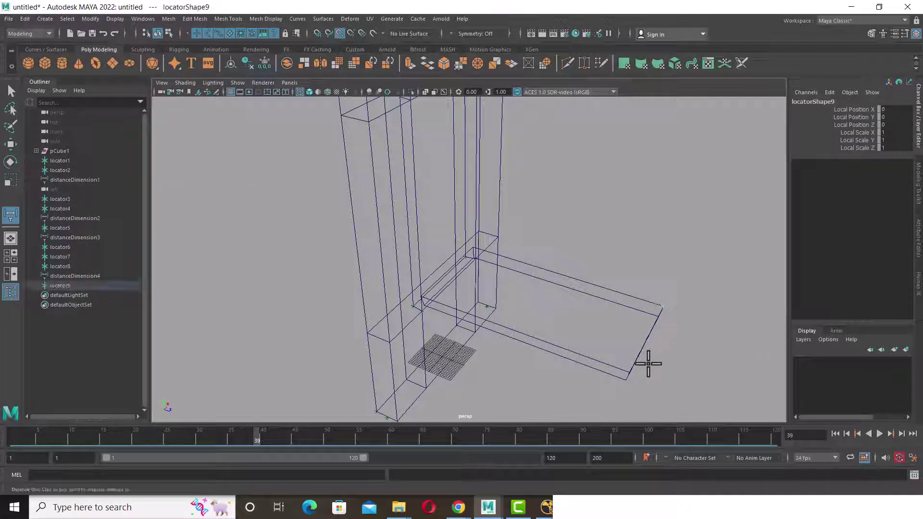
left_click(630, 366)
mouse_move(629, 379)
left_mouse_down()
mouse_move(731, 304)
mouse_move(705, 354)
mouse_move(659, 333)
mouse_move(612, 257)
mouse_move(640, 321)
left_mouse_up()
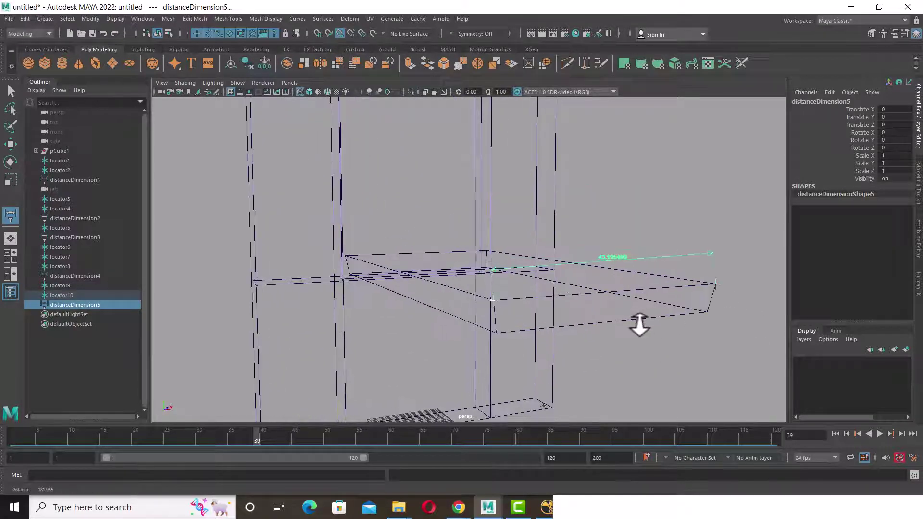
mouse_move(645, 315)
right_mouse_down("alt")
mouse_move(620, 234)
mouse_move(535, 241)
mouse_move(622, 351)
right_mouse_up("alt")
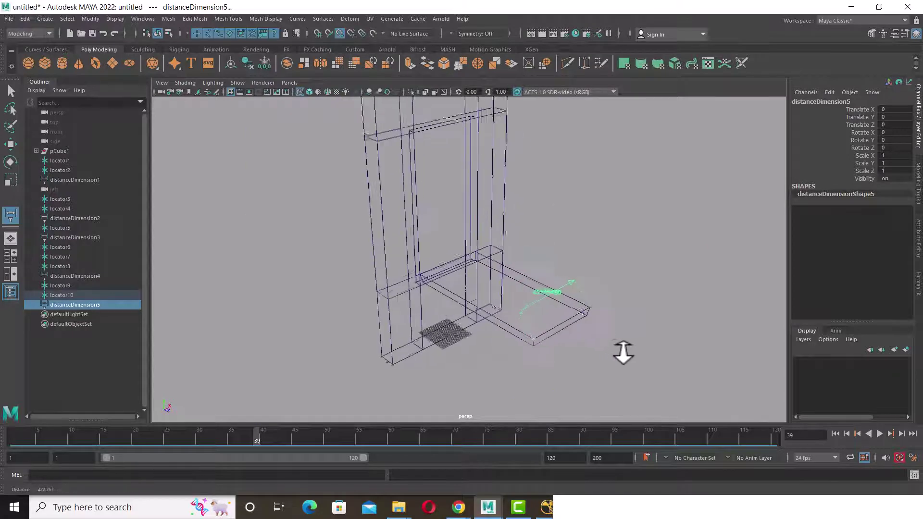
mouse_move(670, 336)
left_mouse_down("alt")
mouse_move(644, 274)
mouse_move(651, 328)
mouse_move(643, 319)
left_mouse_up("alt")
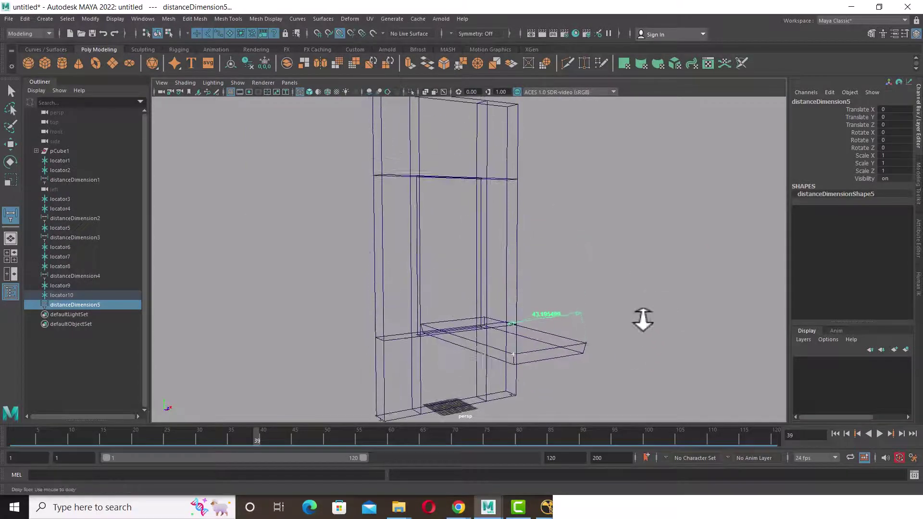
key("alt+Tab")
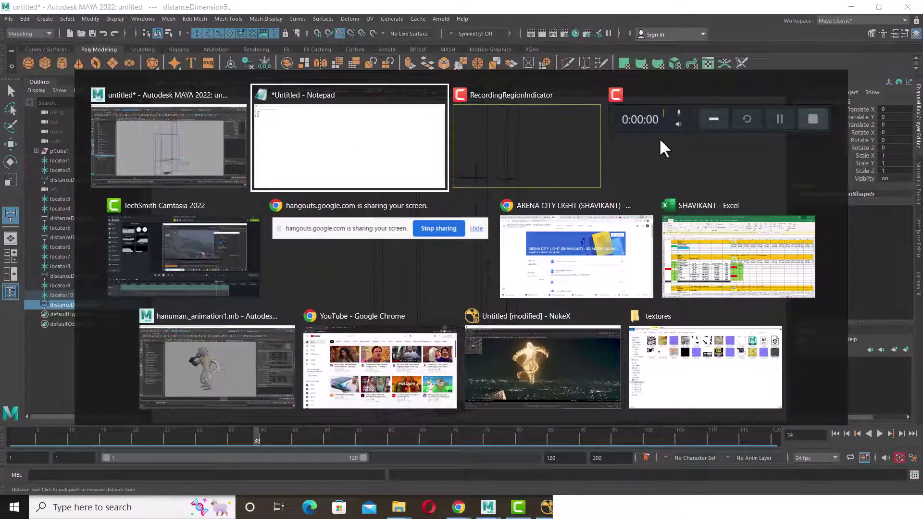